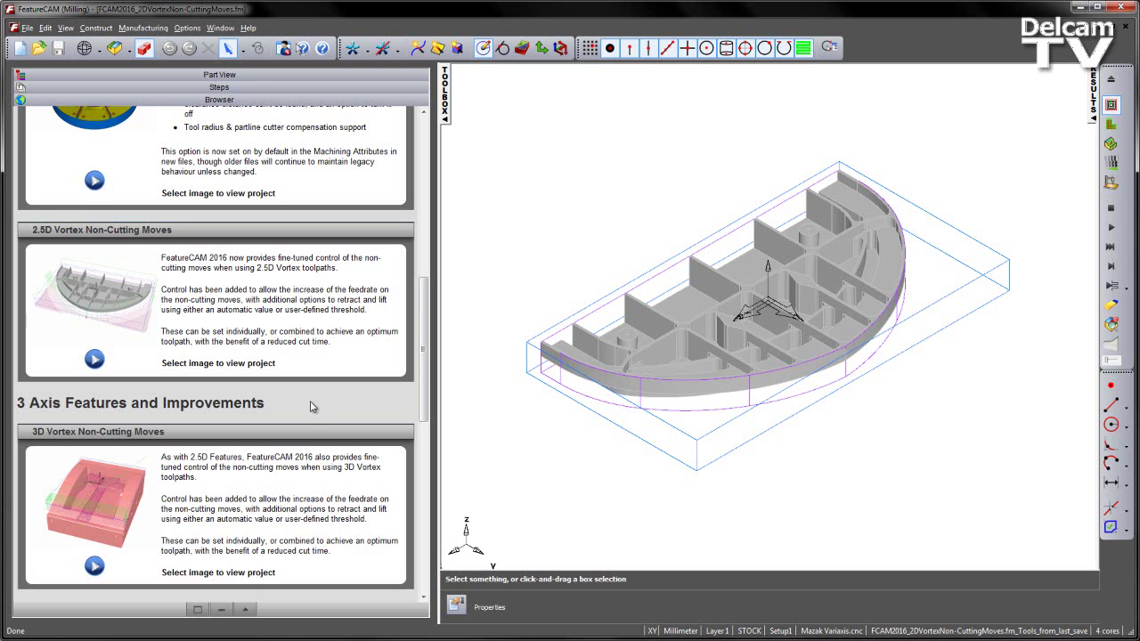
- Open the Vortex non-cutting moves settings in the rough operation of the boss_never_lift feature
{"action": "left_click", "coordinate": [239, 75]}
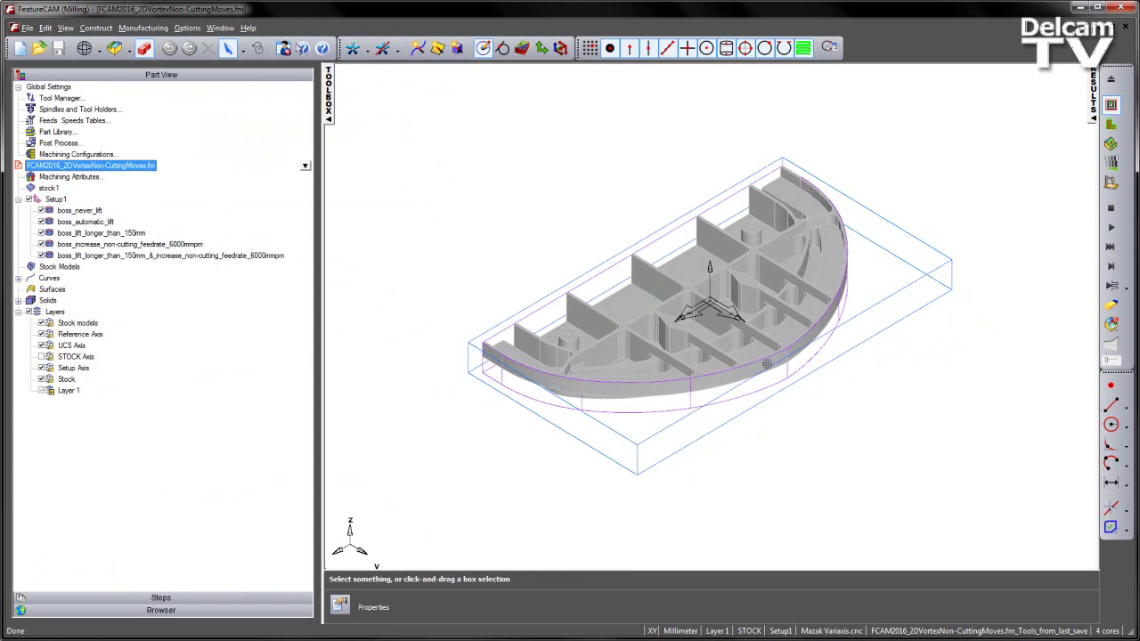
{"action": "middle_click_drag", "start_coordinate": [767, 363], "coordinate": [595, 358]}
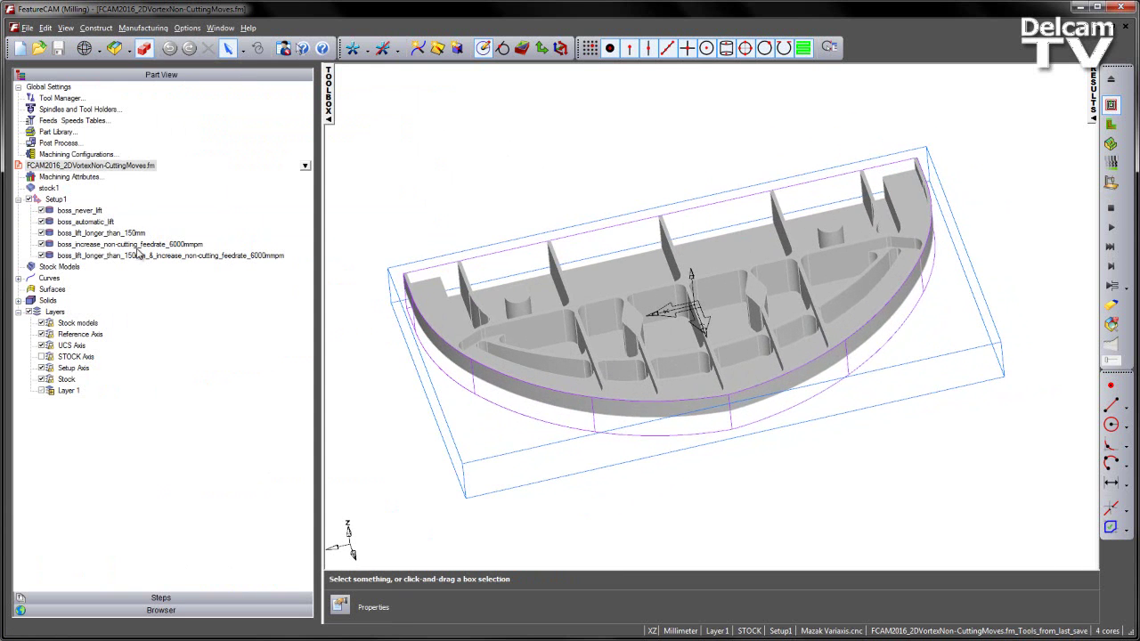
{"action": "double_click", "coordinate": [86, 213]}
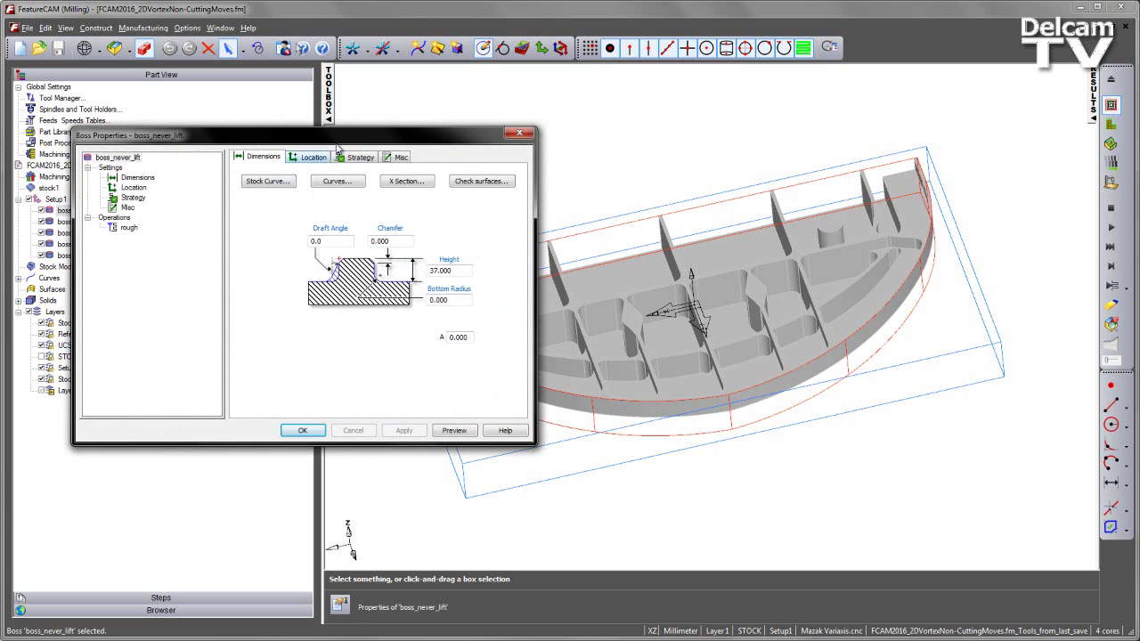
{"action": "left_click", "coordinate": [361, 157]}
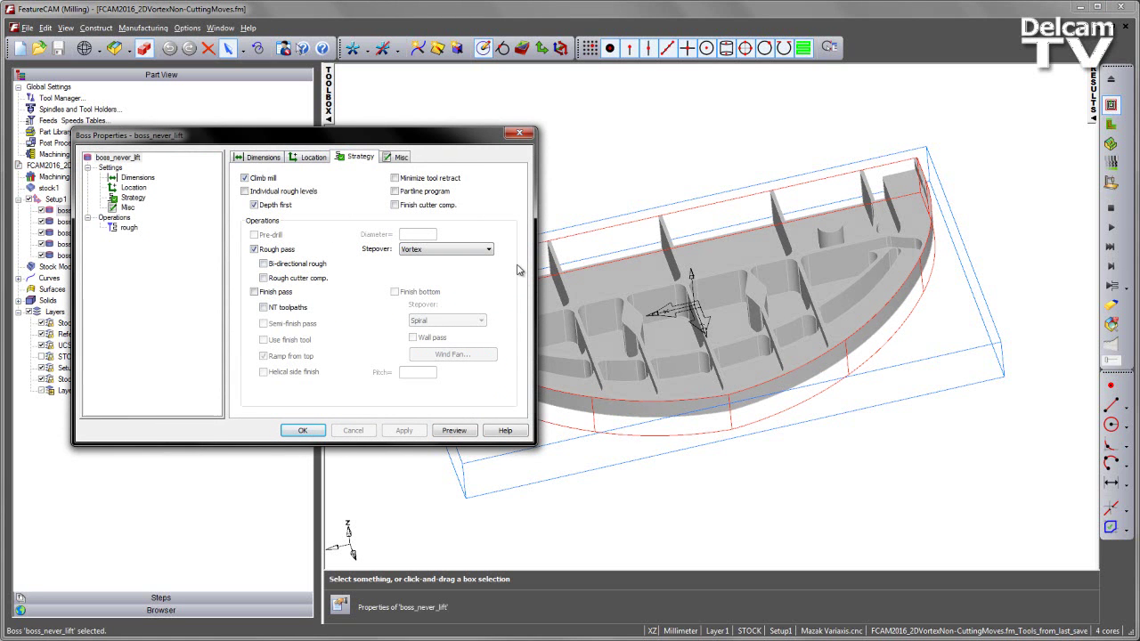
{"action": "left_click", "coordinate": [130, 228]}
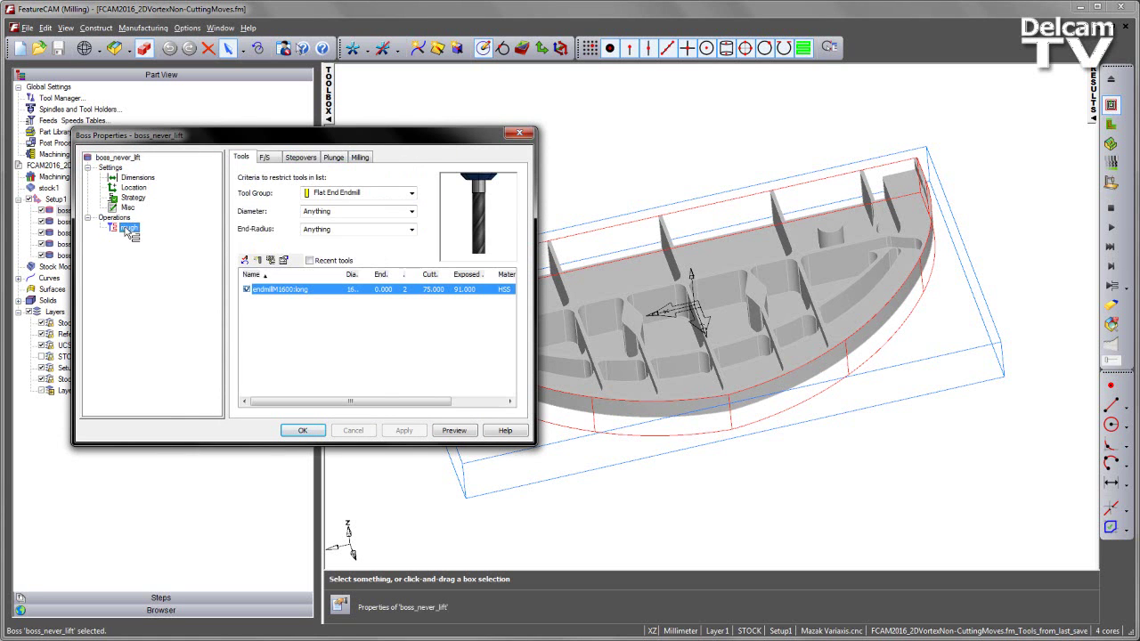
{"action": "left_click", "coordinate": [300, 157]}
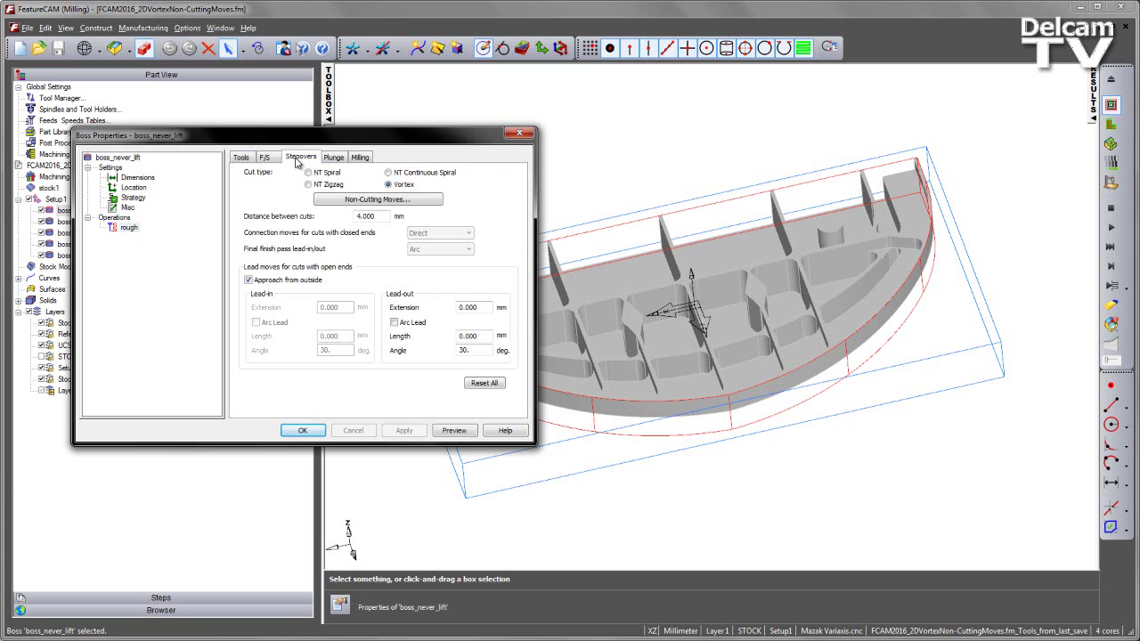
{"action": "left_click", "coordinate": [422, 201]}
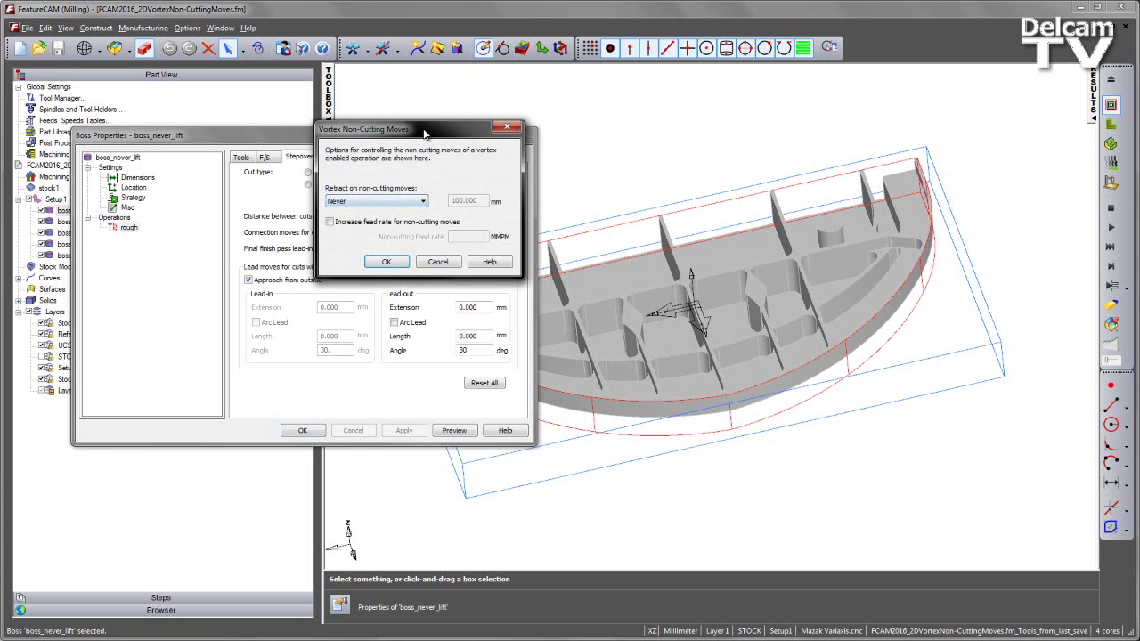
{"action": "mouse_move", "coordinate": [424, 134]}
{"action": "left_mouse_down"}
{"action": "mouse_move", "coordinate": [456, 156]}
{"action": "mouse_move", "coordinate": [442, 124]}
{"action": "left_mouse_up"}
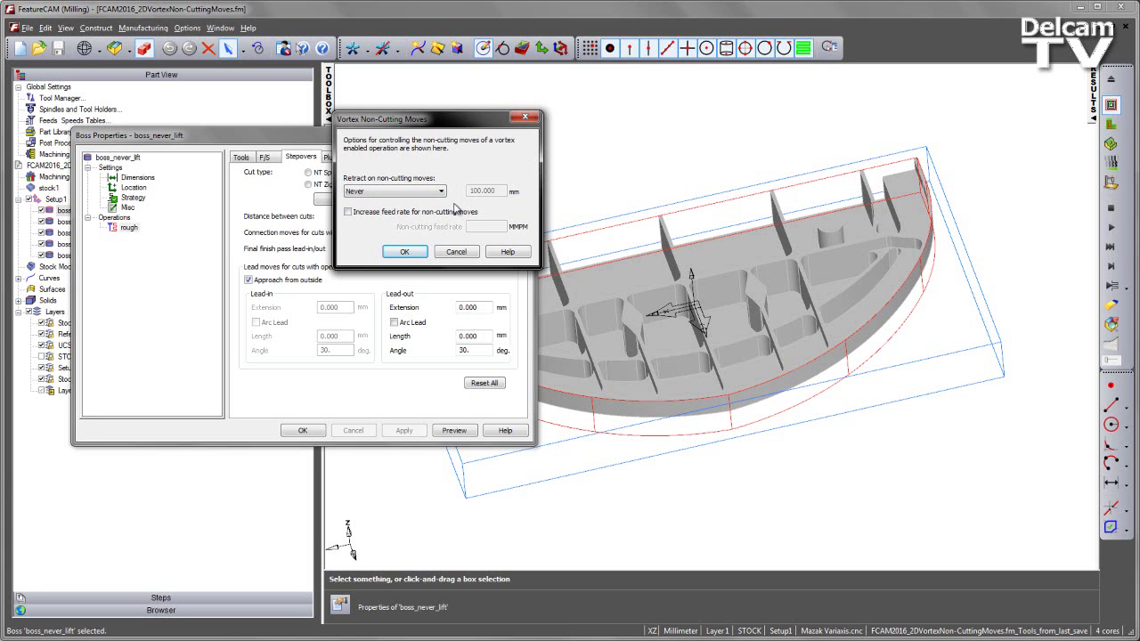
- Try retracting non-cutting moves automatically and when longer than 150 mm, with the non-cutting feed rate increased to 6000 MMPM
{"action": "left_click", "coordinate": [372, 194]}
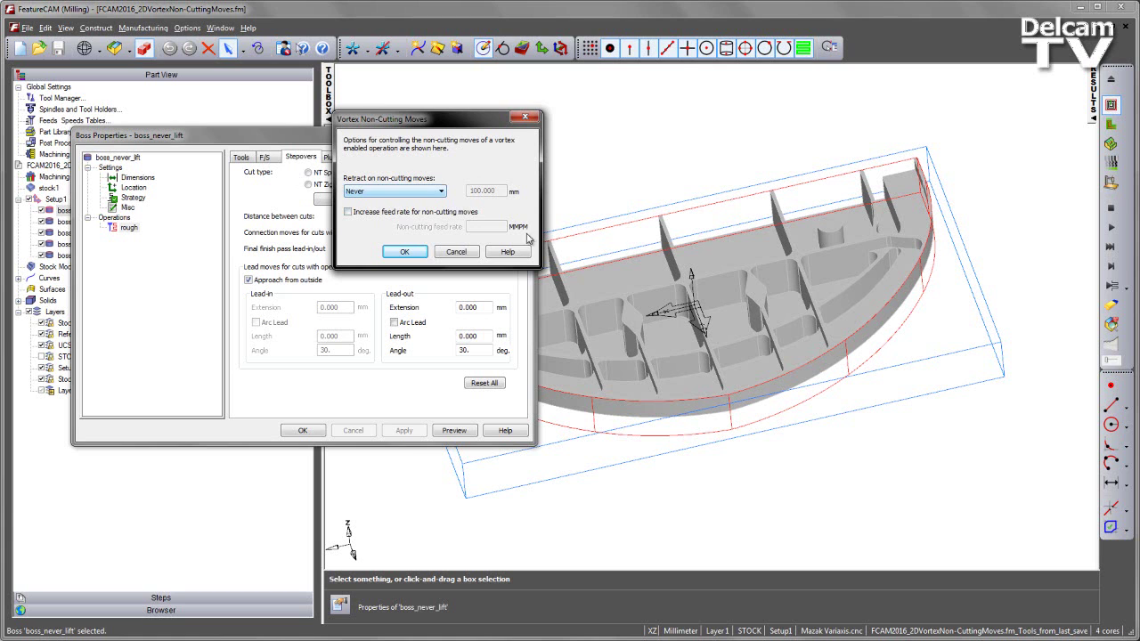
{"action": "left_click", "coordinate": [424, 195]}
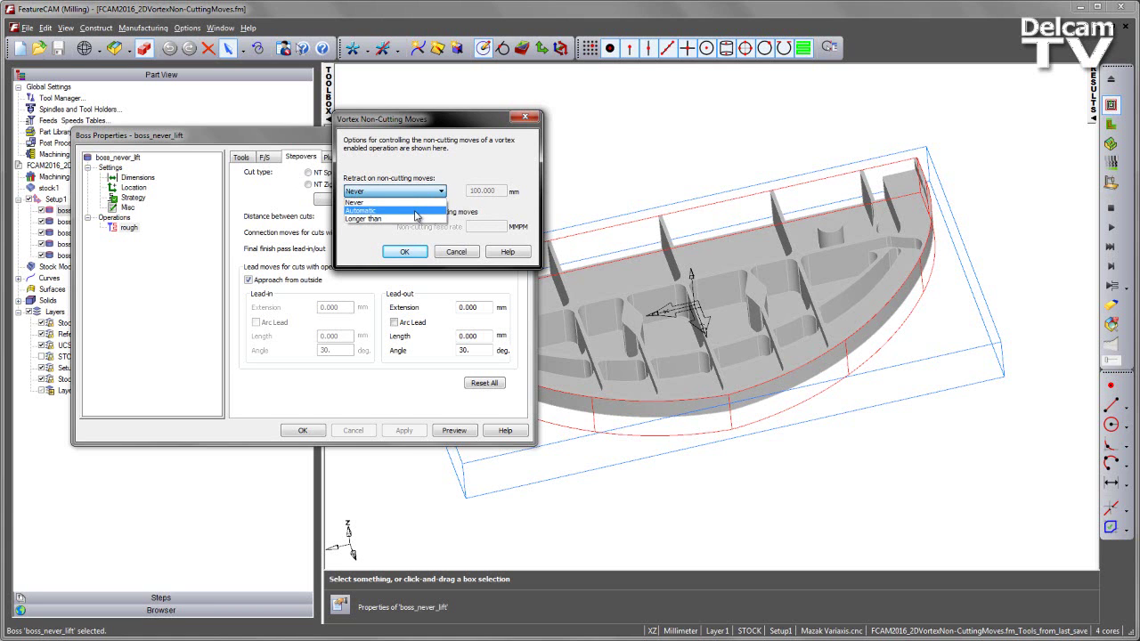
{"action": "left_click", "coordinate": [416, 211]}
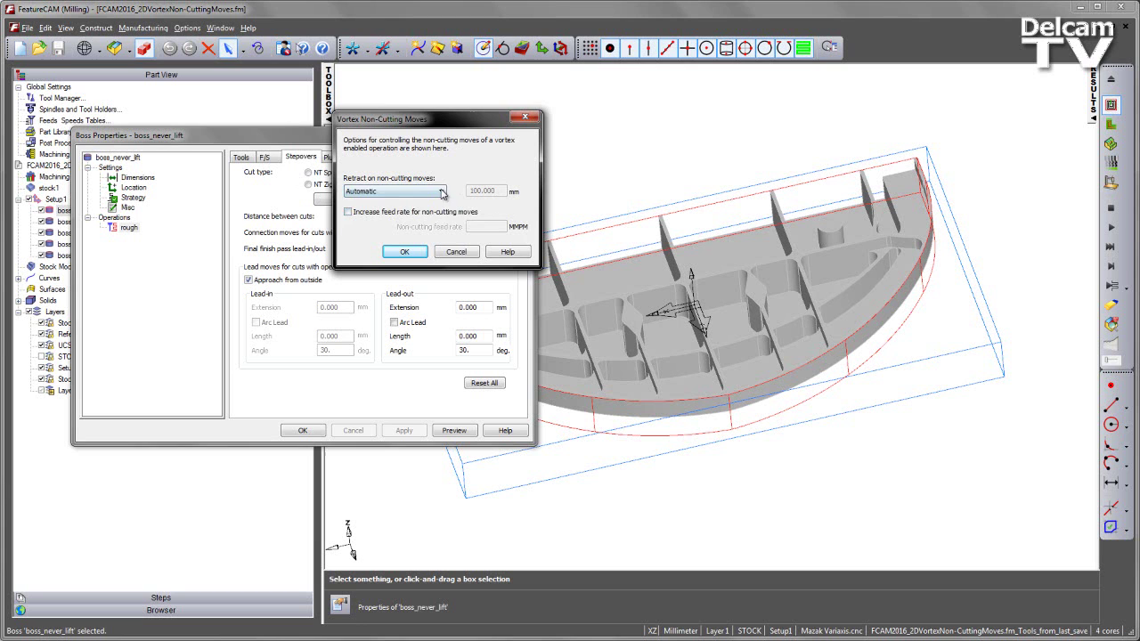
{"action": "left_click", "coordinate": [441, 192]}
{"action": "left_click", "coordinate": [424, 219]}
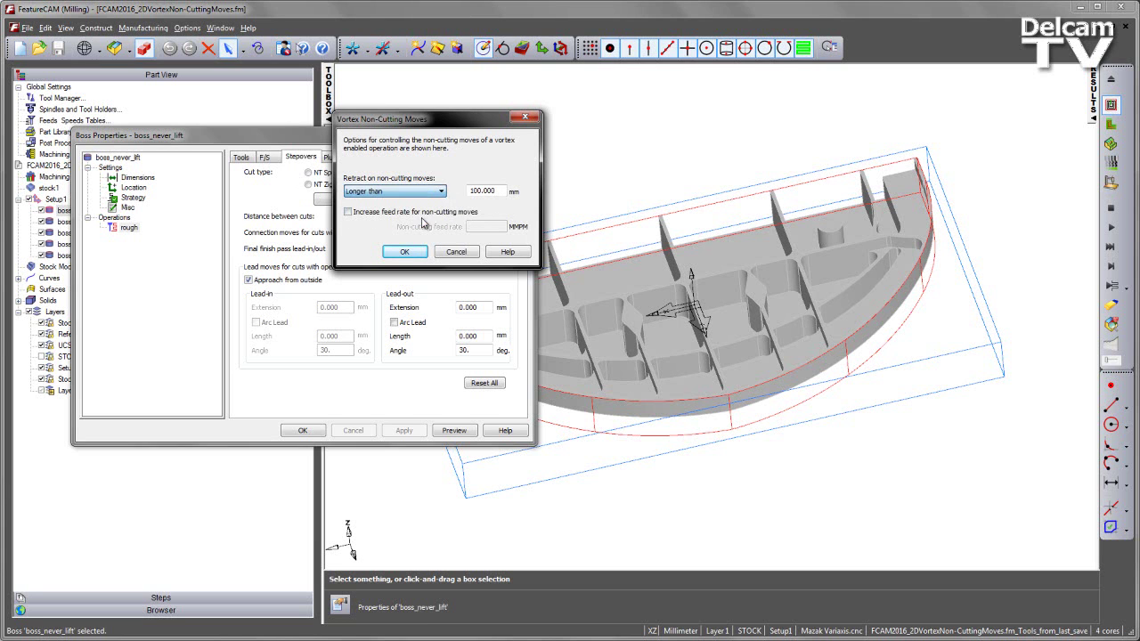
{"action": "left_click_drag", "start_coordinate": [494, 192], "coordinate": [472, 191]}
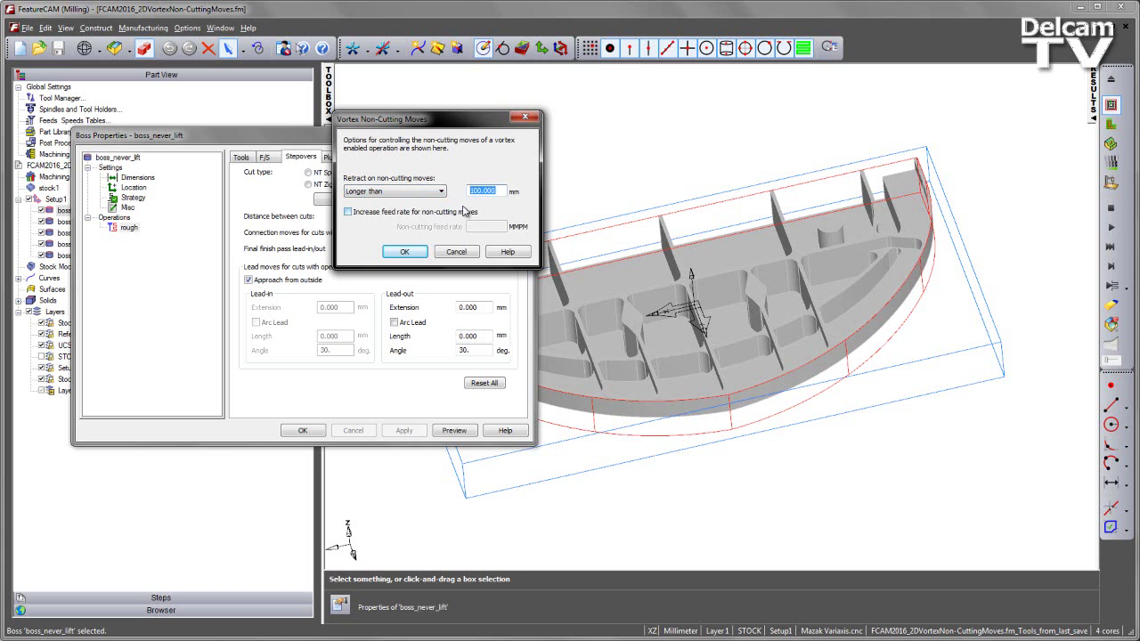
{"action": "type", "text": "150"}
{"action": "left_click", "coordinate": [348, 213]}
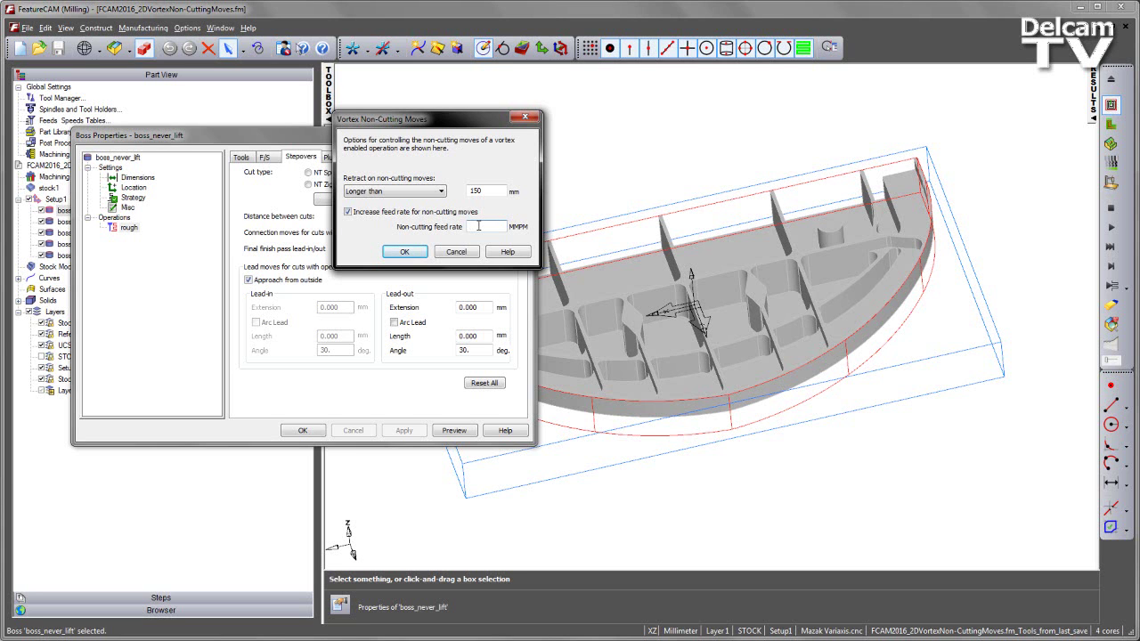
{"action": "type", "text": "6000"}
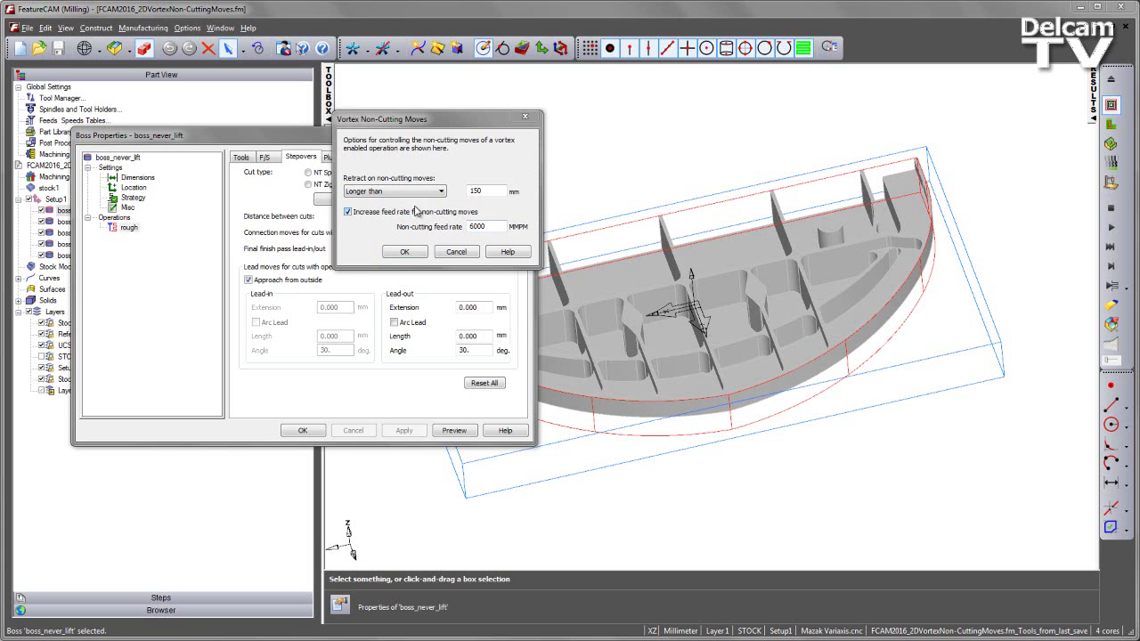
- Restore the retract option to Never without a feed rate increase, and close the boss properties without saving
{"action": "left_click", "coordinate": [428, 196]}
{"action": "left_click", "coordinate": [392, 215]}
{"action": "left_click", "coordinate": [388, 214]}
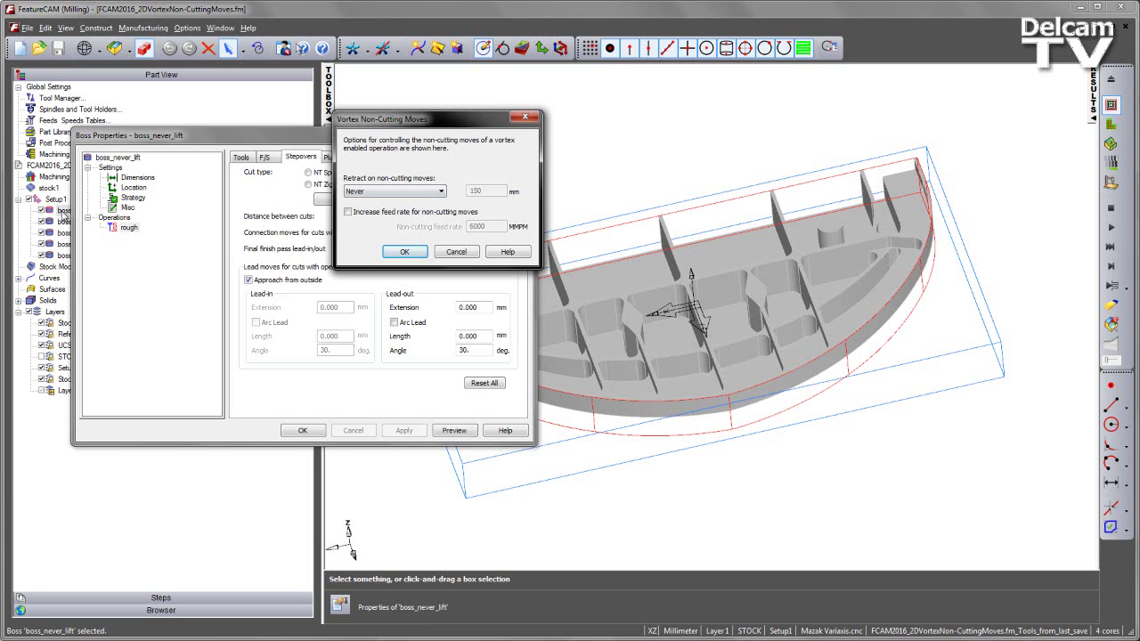
{"action": "left_click", "coordinate": [459, 255]}
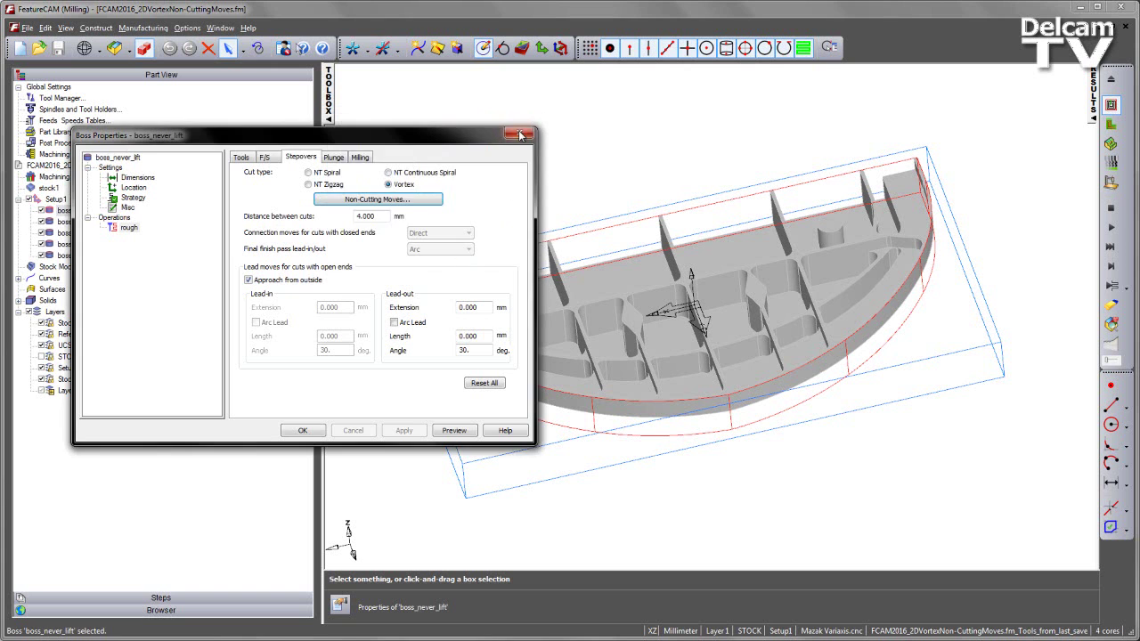
{"action": "left_click", "coordinate": [524, 136]}
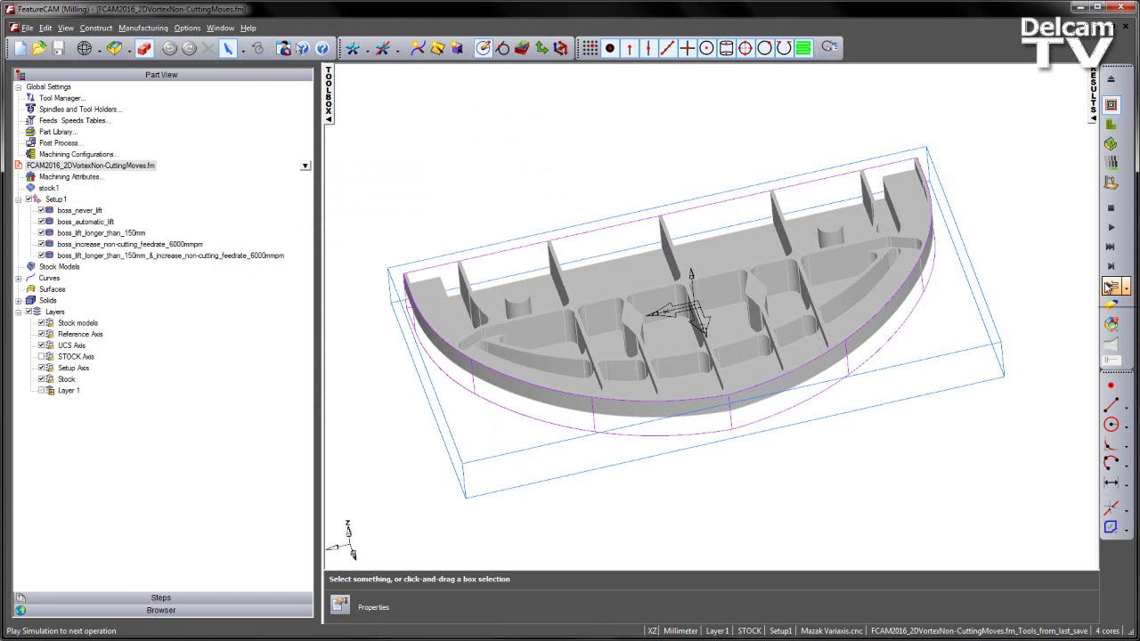
- Simulate the toolpaths of all five boss features at an adjusted speed and clear the simulated paths
{"action": "left_click", "coordinate": [1112, 230]}
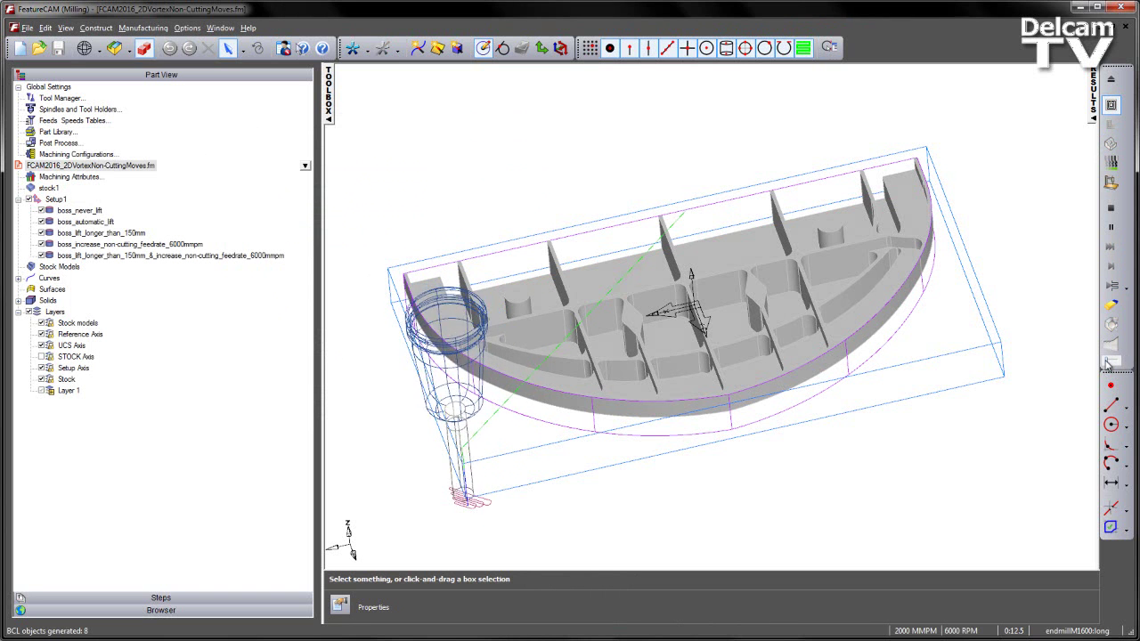
{"action": "left_click", "coordinate": [1110, 362]}
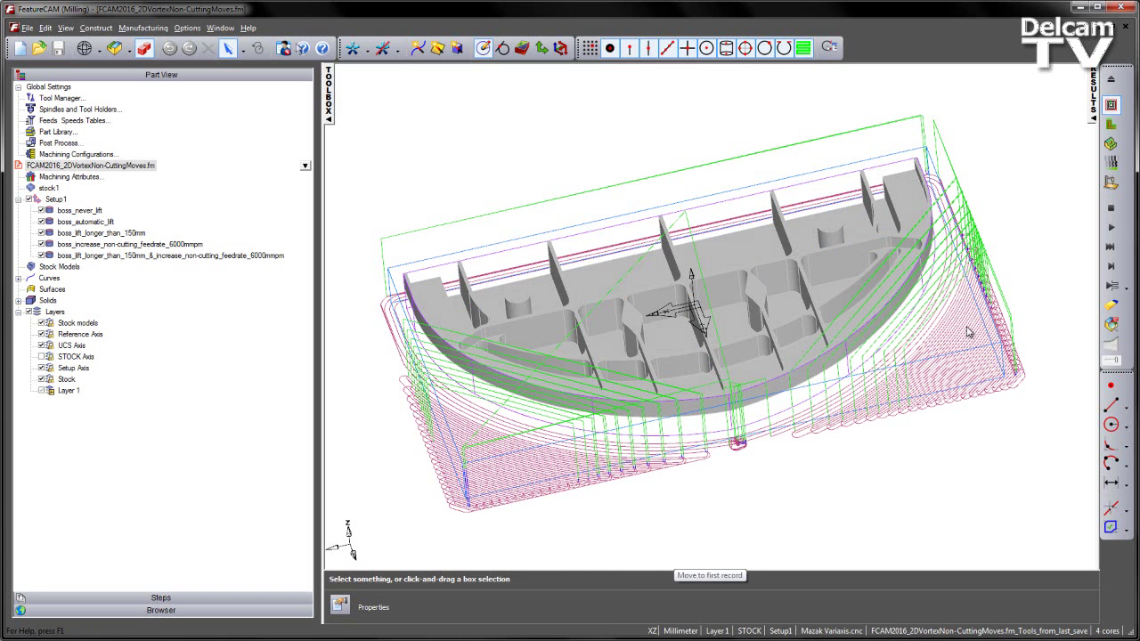
{"action": "left_click", "coordinate": [1113, 306]}
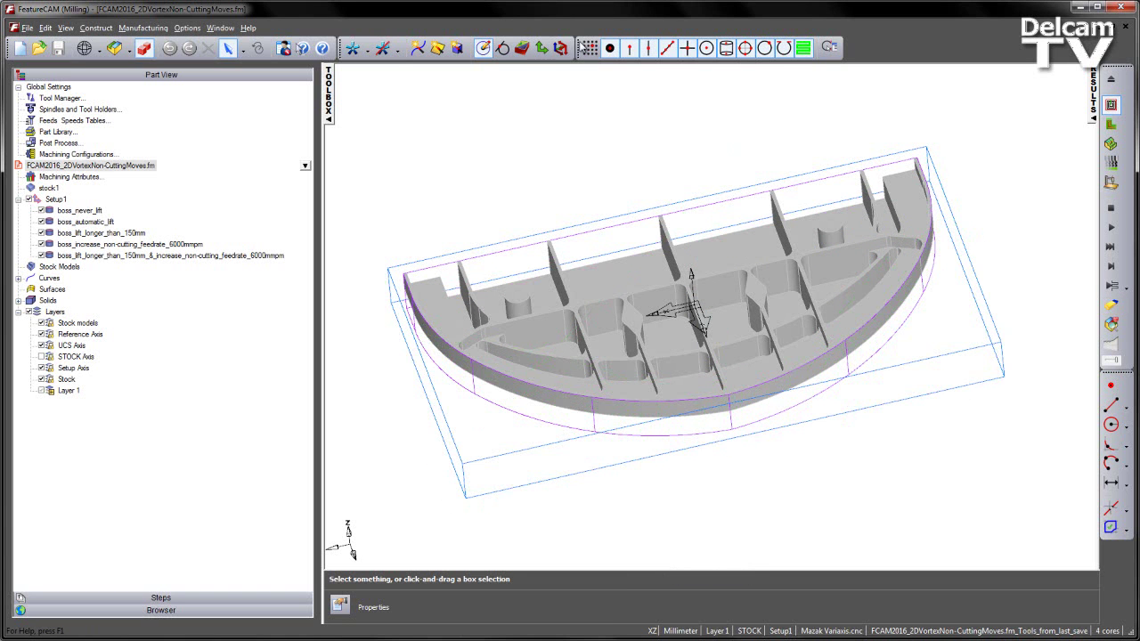
- Collapse the toolbox and display the operation list in a narrower results area beside the whole model
{"action": "left_click", "coordinate": [331, 105]}
{"action": "left_click", "coordinate": [1105, 108]}
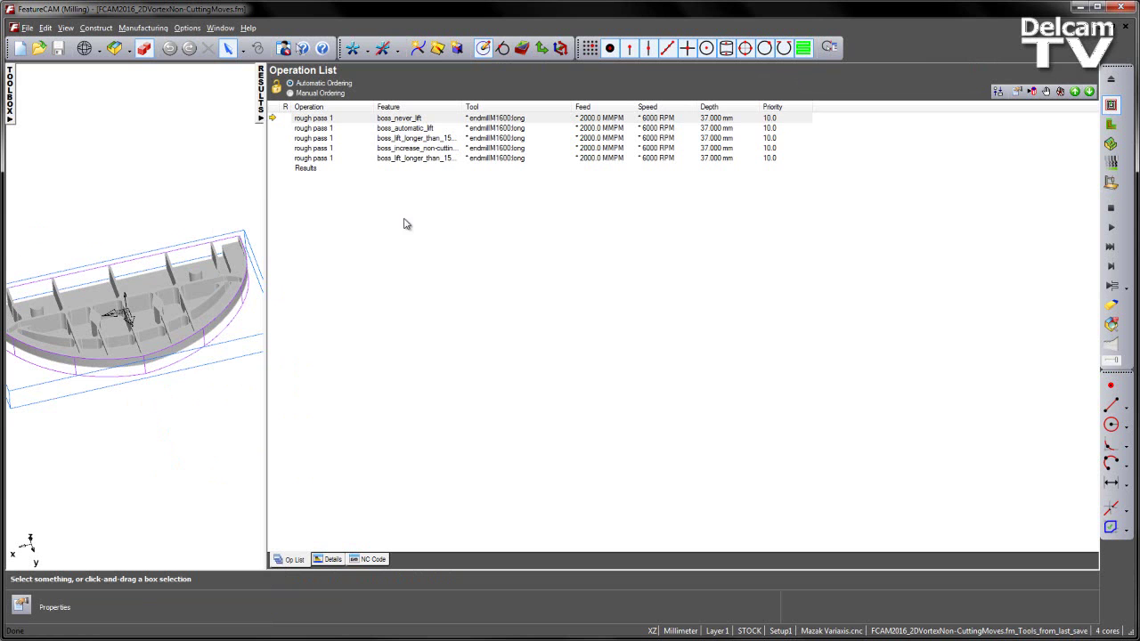
{"action": "left_click_drag", "start_coordinate": [266, 196], "coordinate": [757, 212]}
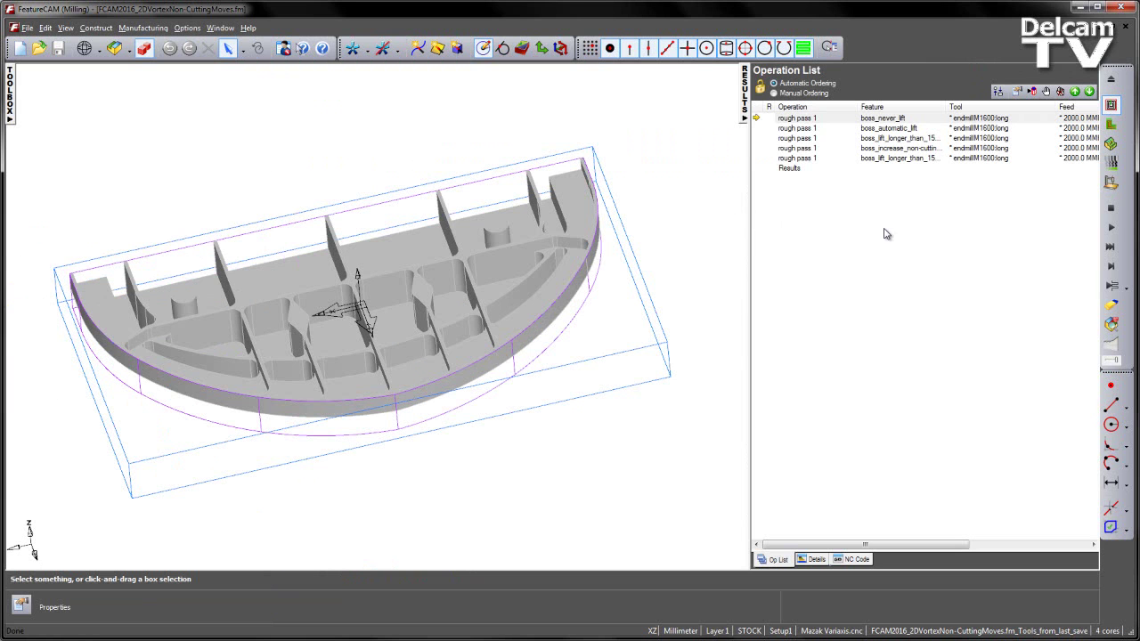
{"action": "middle_click_drag", "start_coordinate": [677, 211], "coordinate": [687, 208]}
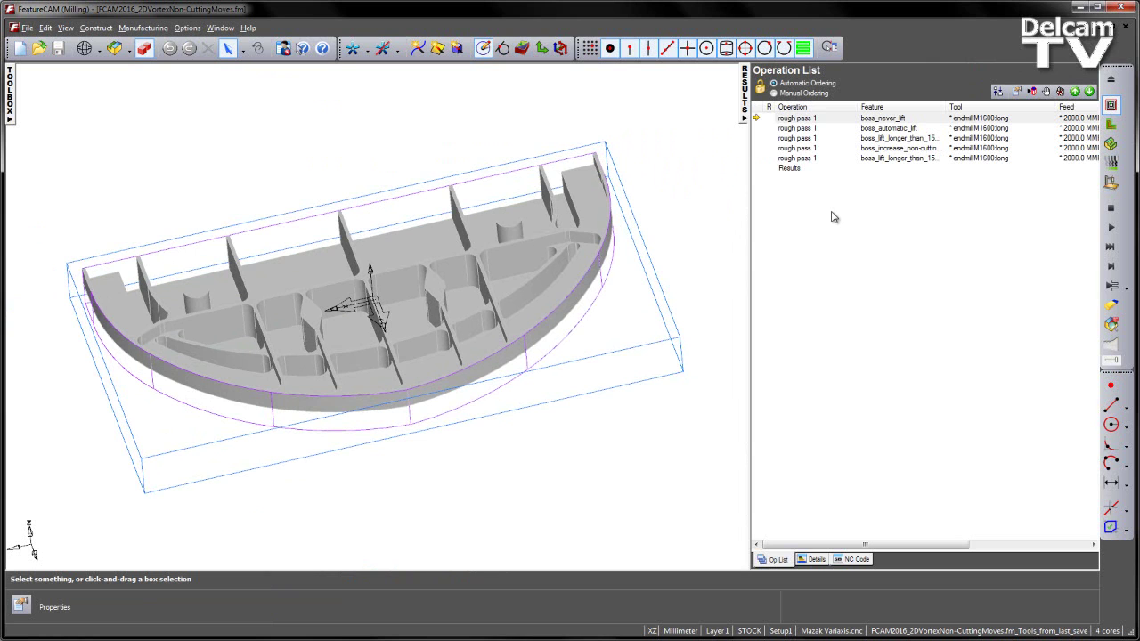
- Examine the roughing toolpaths of boss_never_lift, boss_automatic_lift and boss_lift_longer_than_150mm one after another
{"action": "left_click", "coordinate": [798, 118]}
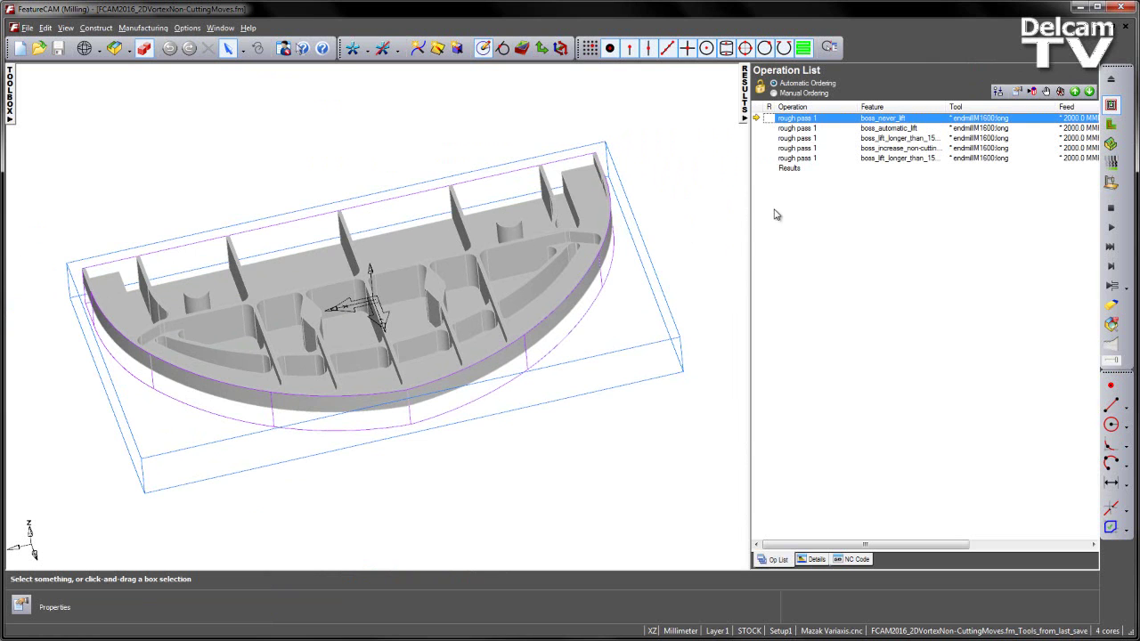
{"action": "left_click", "coordinate": [802, 129]}
{"action": "left_click", "coordinate": [803, 119]}
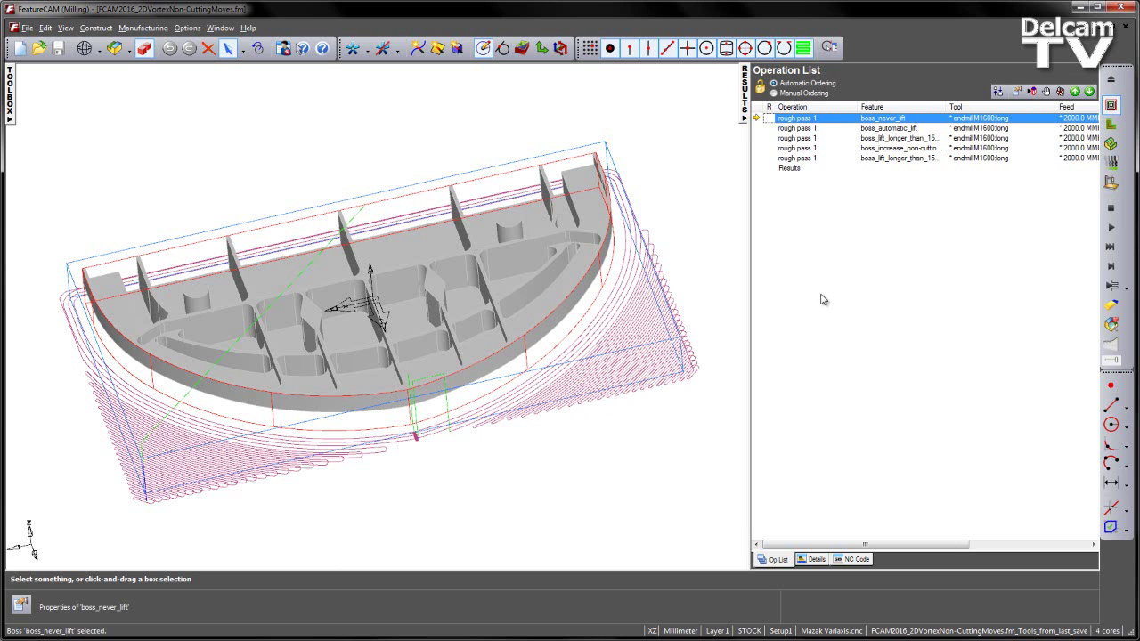
{"action": "left_click", "coordinate": [797, 130]}
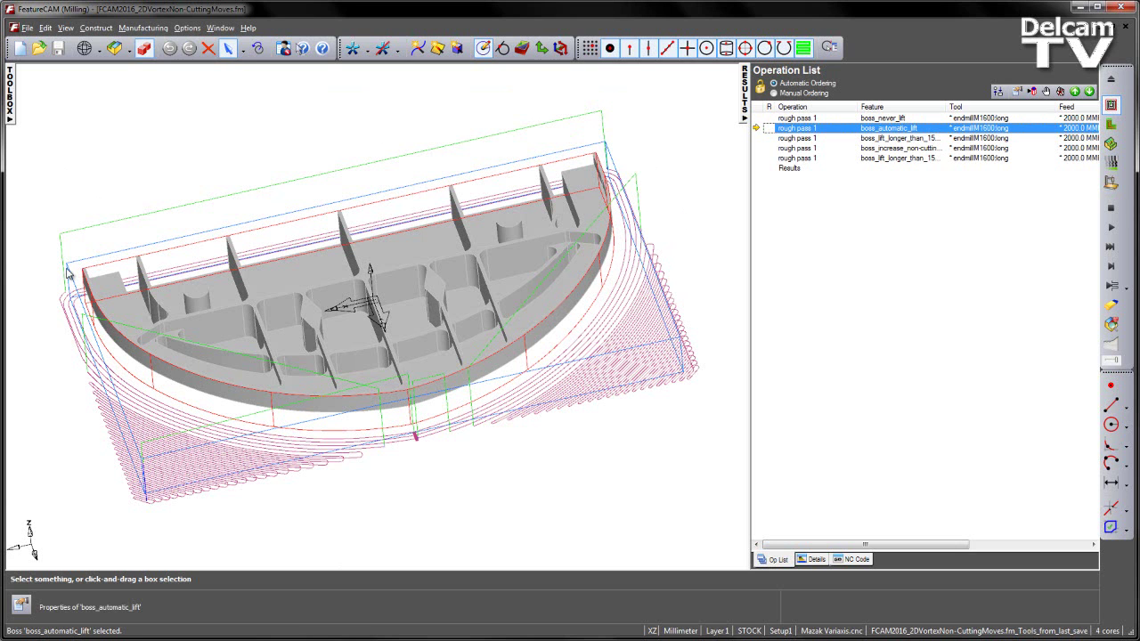
{"action": "left_click_drag", "start_coordinate": [864, 130], "coordinate": [793, 140]}
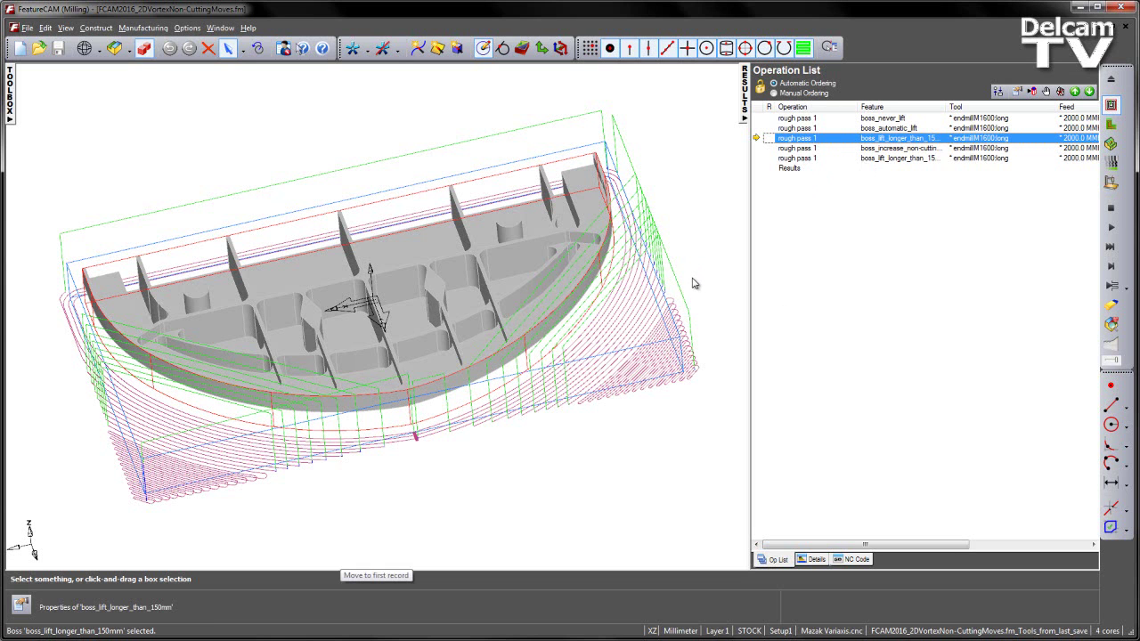
- Compare the boss_increase_non-cutting_feedrate_6000mmpm toolpath with boss_never_lift, and view the toolpath combining the 150 mm lift and increased feedrate
{"action": "left_click", "coordinate": [805, 149]}
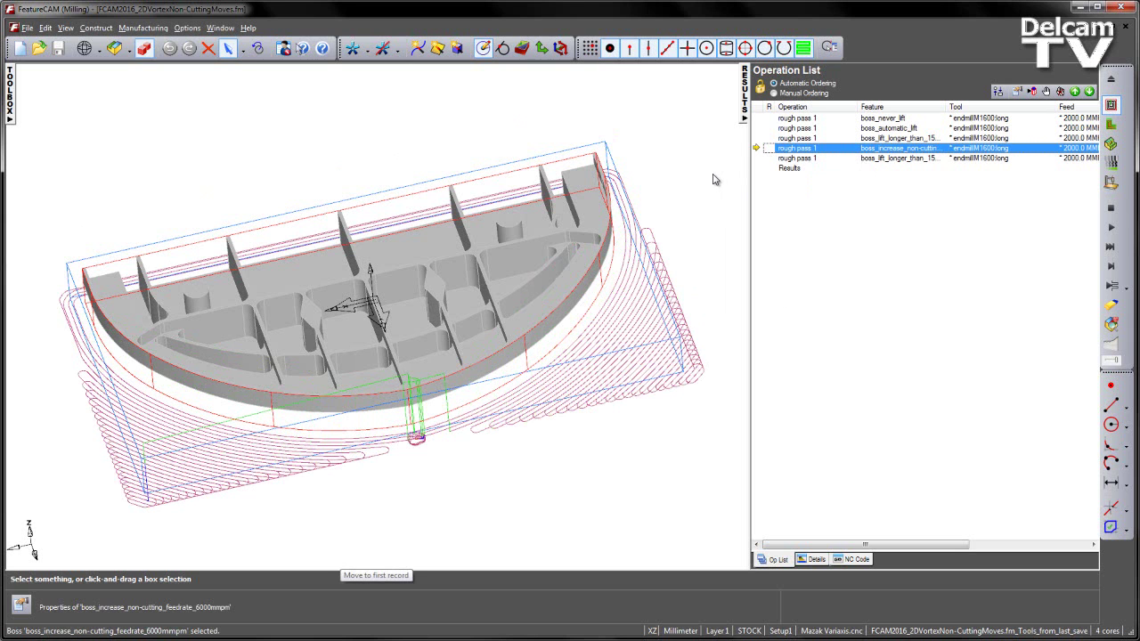
{"action": "left_click", "coordinate": [800, 119]}
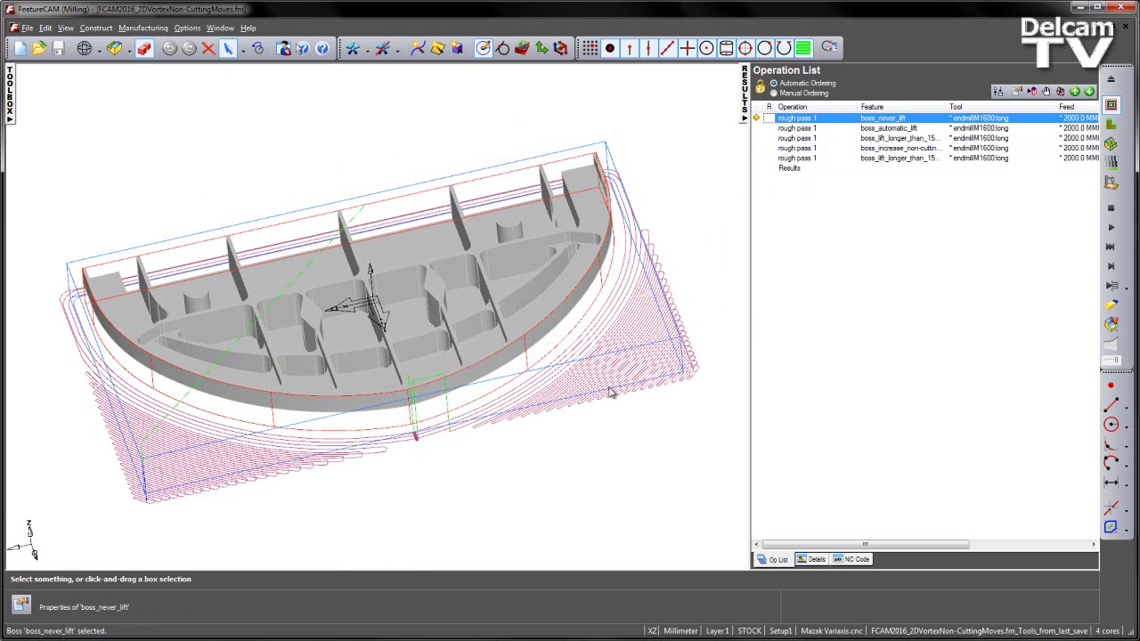
{"action": "left_click", "coordinate": [805, 149]}
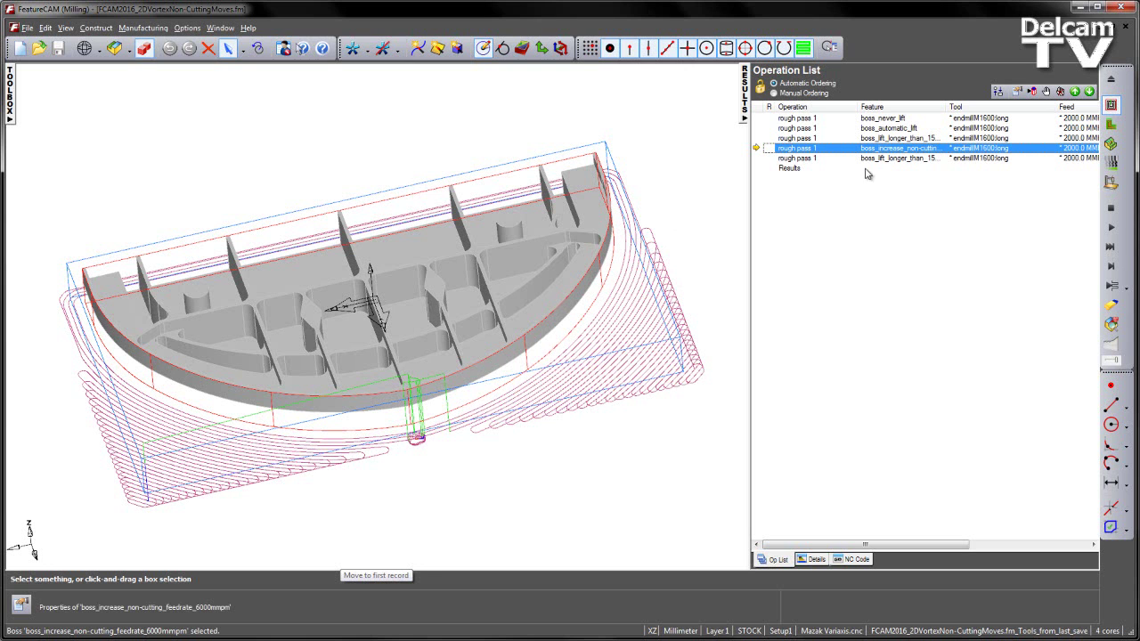
{"action": "left_click", "coordinate": [803, 158]}
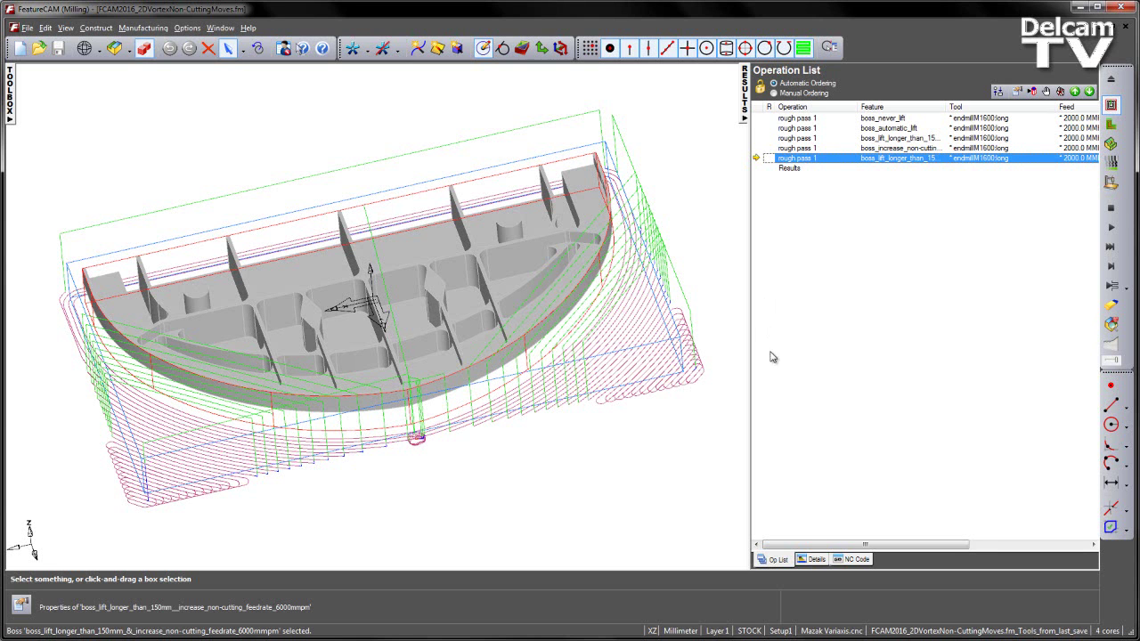
- Show the manufacturing details beside the whole model and compare the machining times of boss_never_lift, boss_automatic_lift and boss_lift_longer_than_150mm
{"action": "left_click", "coordinate": [813, 561]}
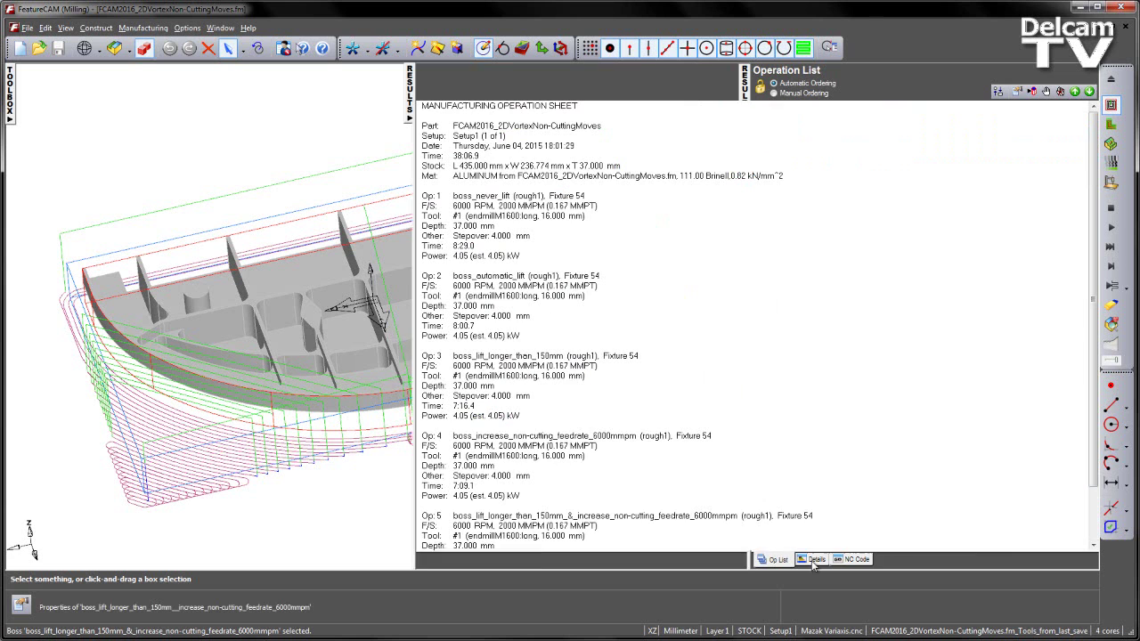
{"action": "left_click_drag", "start_coordinate": [415, 329], "coordinate": [713, 331]}
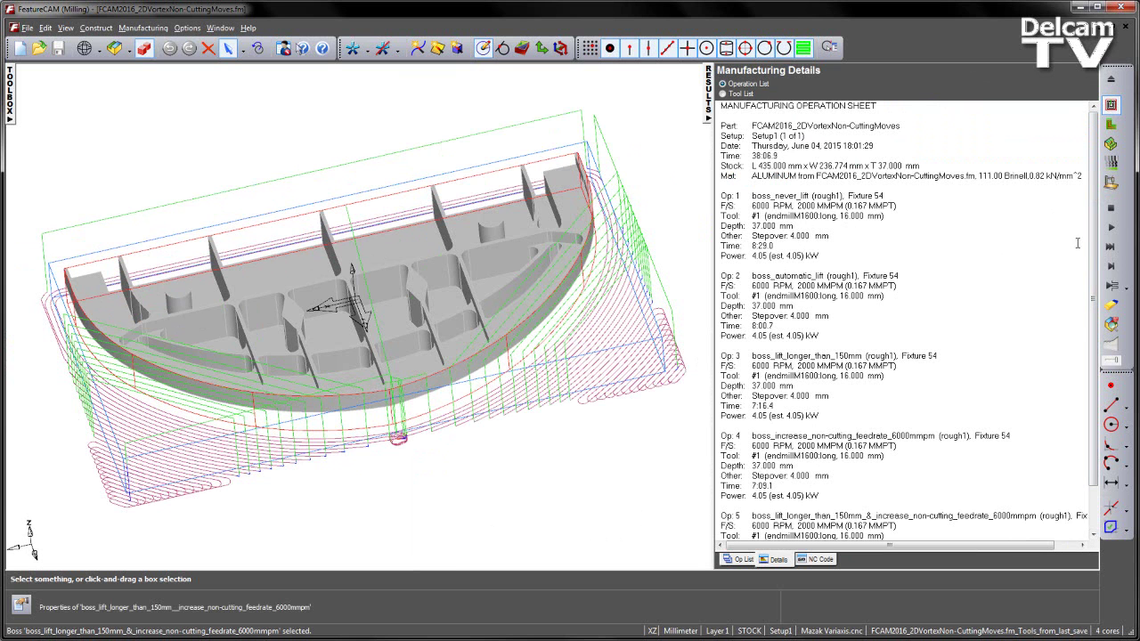
{"action": "mouse_move", "coordinate": [1094, 236]}
{"action": "left_mouse_down"}
{"action": "mouse_move", "coordinate": [1094, 277]}
{"action": "mouse_move", "coordinate": [1094, 234]}
{"action": "left_mouse_up"}
{"action": "left_click_drag", "start_coordinate": [774, 247], "coordinate": [723, 249]}
{"action": "left_click_drag", "start_coordinate": [777, 326], "coordinate": [730, 321]}
{"action": "left_click_drag", "start_coordinate": [780, 408], "coordinate": [721, 406]}
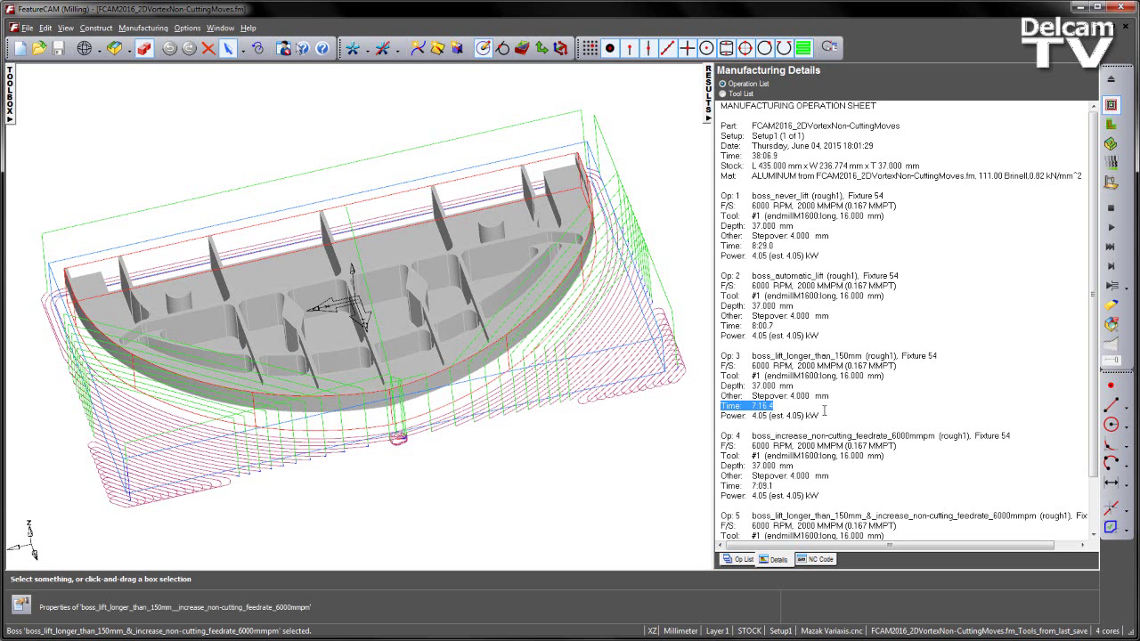
- Compare the machining times of boss_increase_non-cutting_feedrate_6000mmpm and the boss combining the 150 mm lift with the increased feedrate
{"action": "scroll", "coordinate": [1096, 321], "scroll_direction": "down", "scroll_amount": 1}
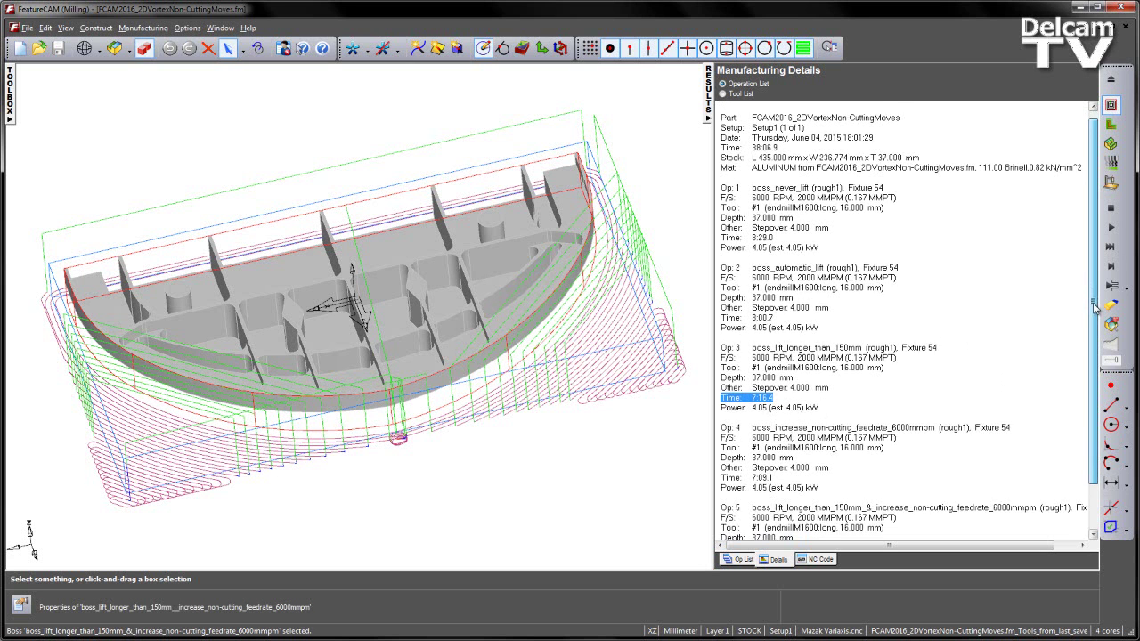
{"action": "left_click_drag", "start_coordinate": [1096, 321], "coordinate": [1095, 356]}
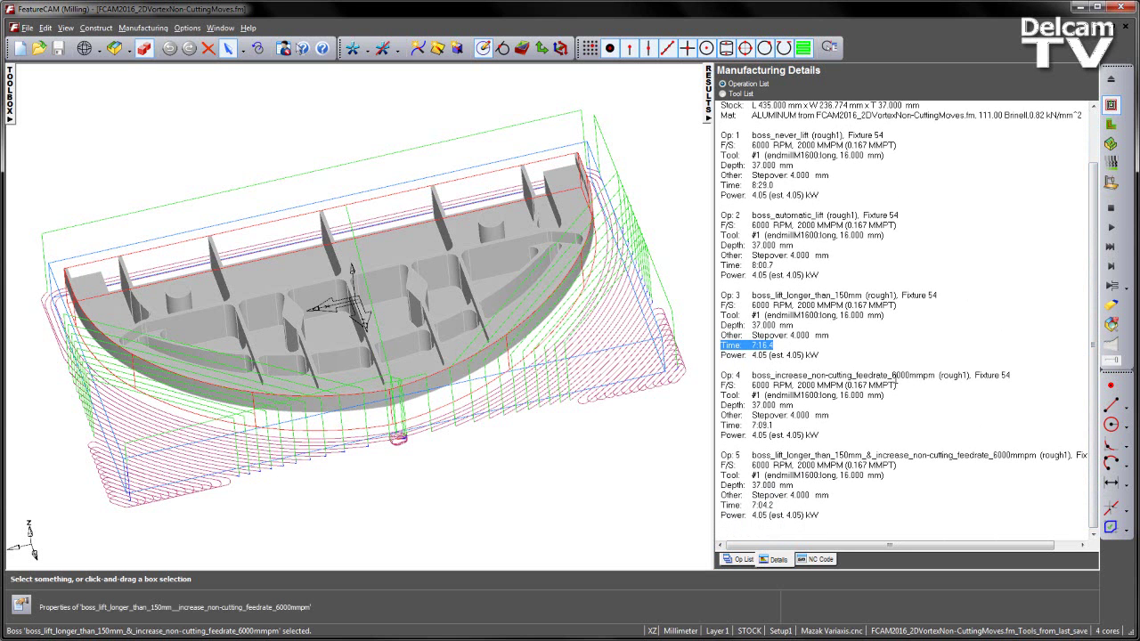
{"action": "triple_click", "coordinate": [779, 426]}
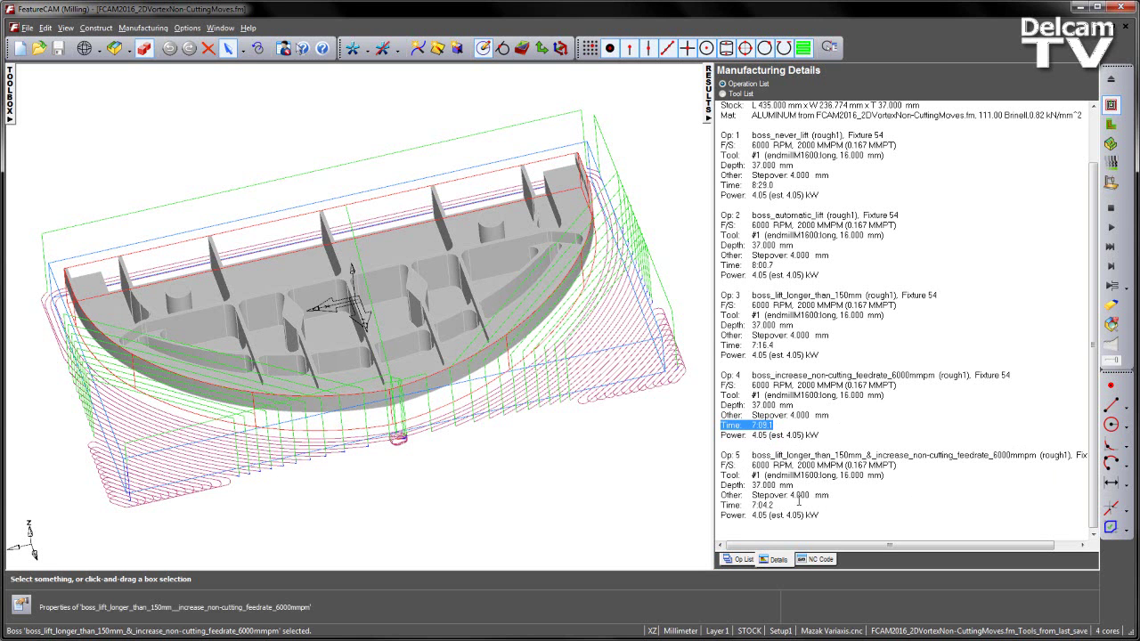
{"action": "triple_click", "coordinate": [752, 504]}
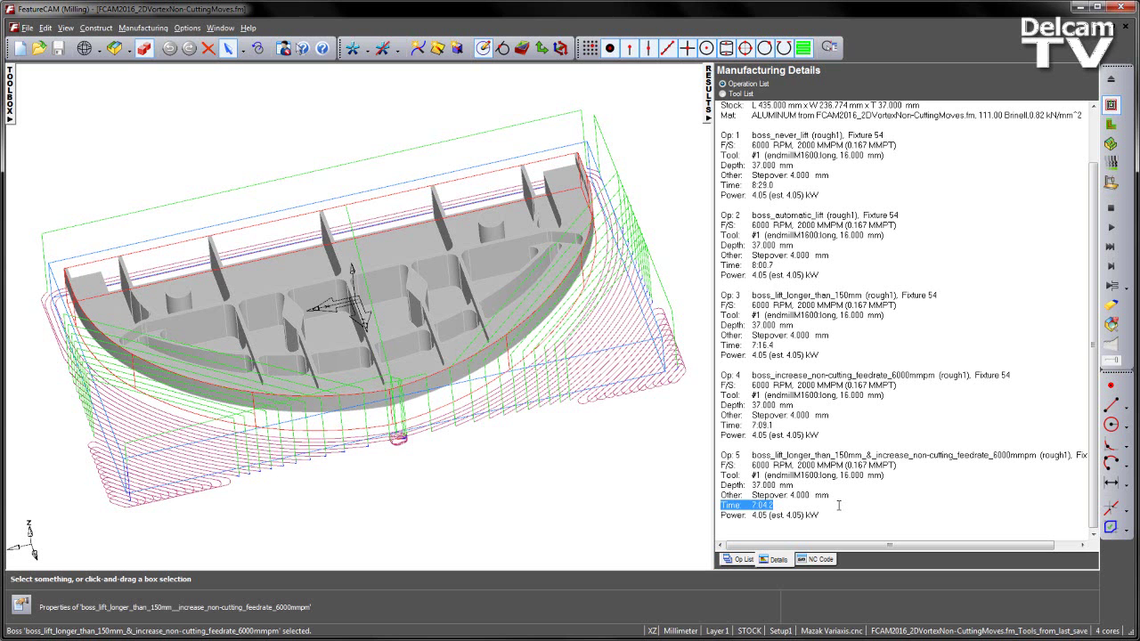
- Clear the simulated toolpath, exclude all features of Setup1, and include only boss_never_lift to generate its toolpath
{"action": "left_click", "coordinate": [1111, 208]}
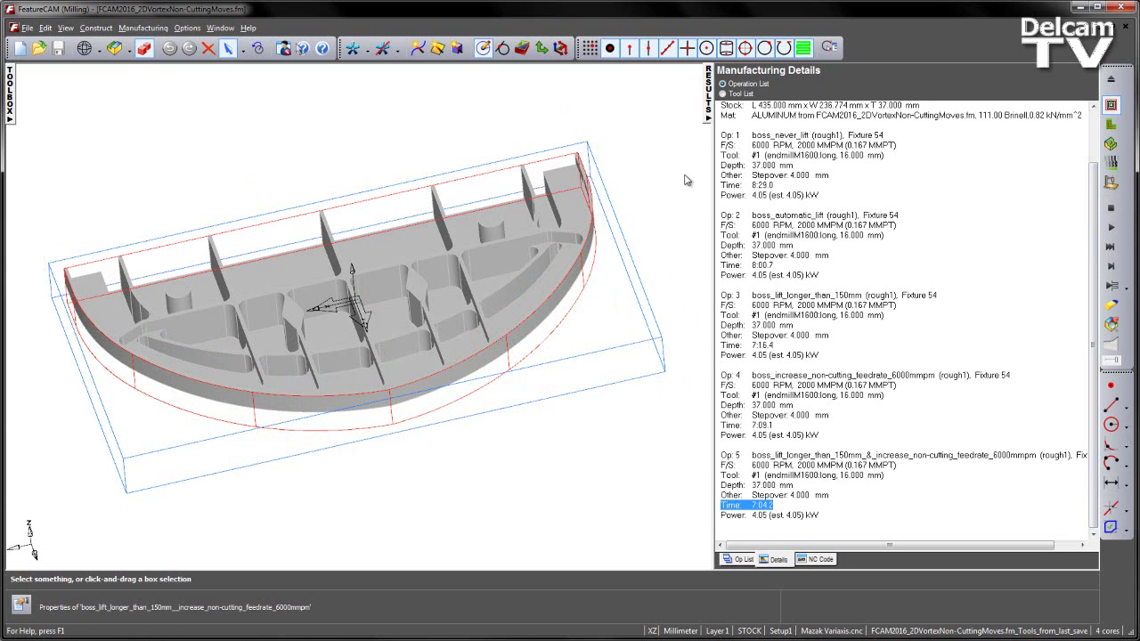
{"action": "left_click", "coordinate": [10, 114]}
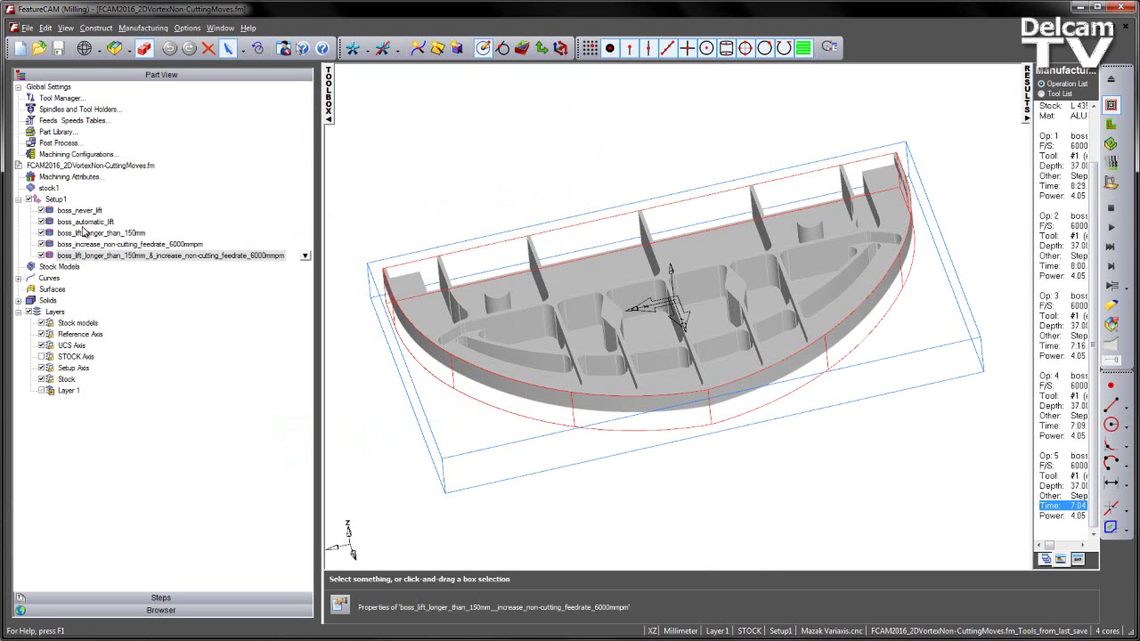
{"action": "left_click", "coordinate": [30, 198]}
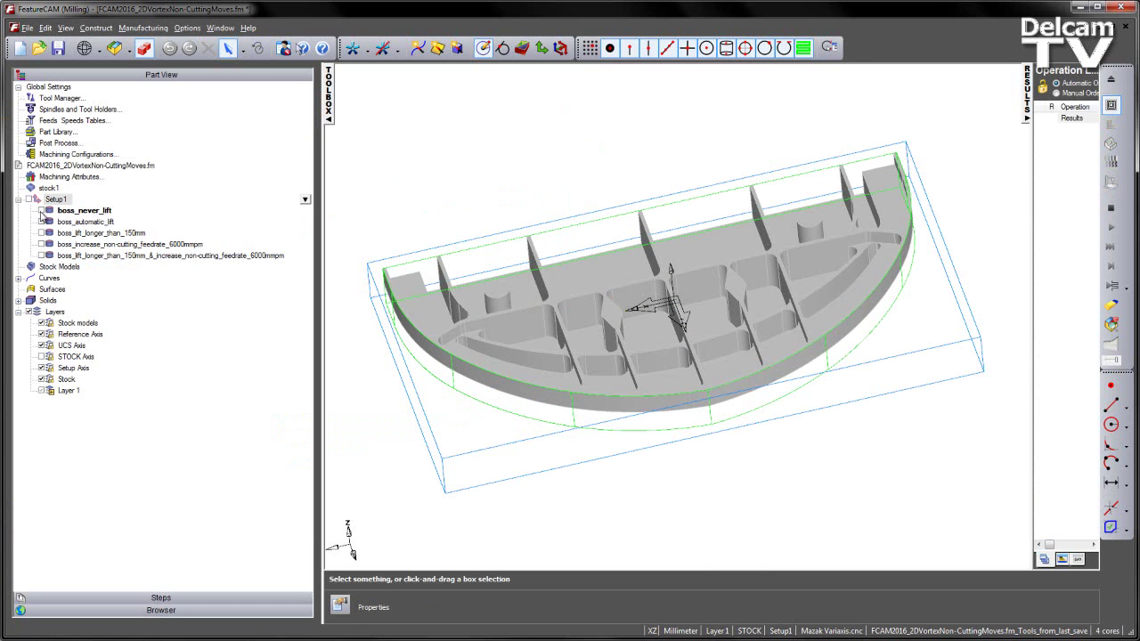
{"action": "left_click", "coordinate": [41, 210]}
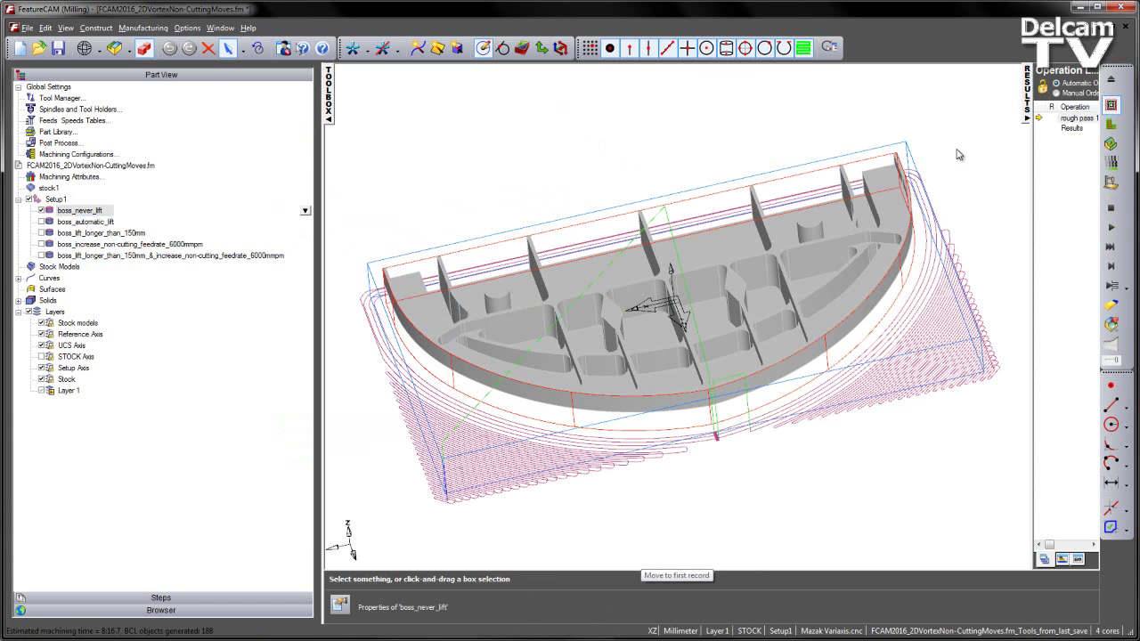
- Display the NC code for boss_never_lift beside the model and highlight the line that sets the F2000 feedrate
{"action": "left_click", "coordinate": [329, 117]}
{"action": "left_click", "coordinate": [824, 560]}
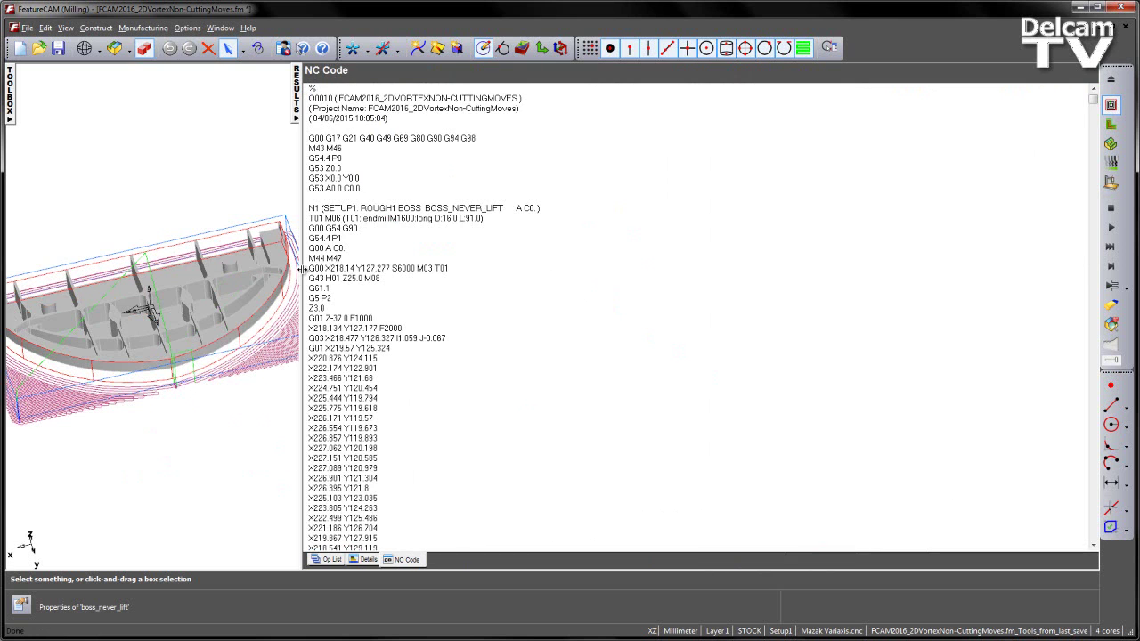
{"action": "left_click_drag", "start_coordinate": [303, 269], "coordinate": [621, 269]}
{"action": "left_click_drag", "start_coordinate": [1093, 104], "coordinate": [1119, 74]}
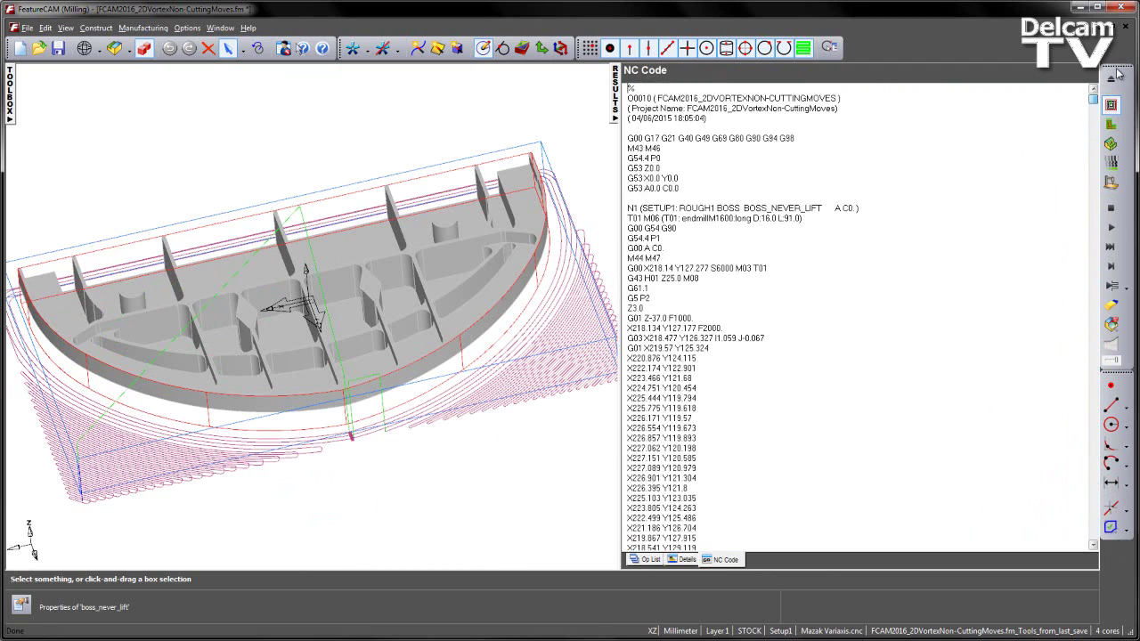
{"action": "left_click", "coordinate": [731, 327]}
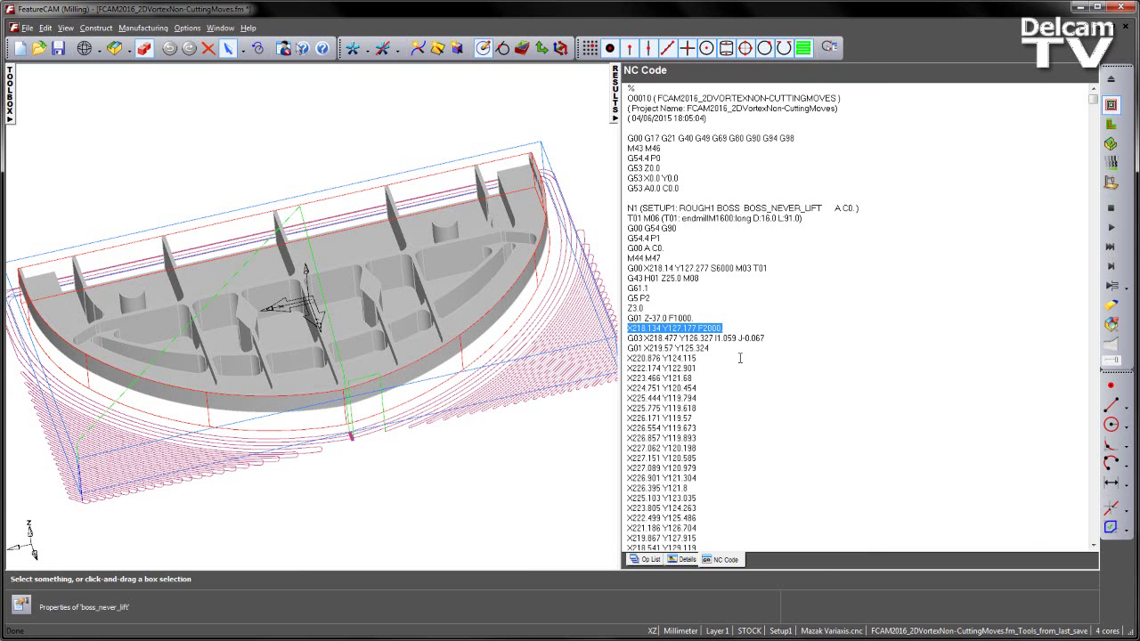
- Replace boss_never_lift with boss_lift_longer_than_150mm_&_increase_non-cutting_feedrate_6000mmpm as the only included feature and simulate its toolpath
{"action": "left_click", "coordinate": [13, 98]}
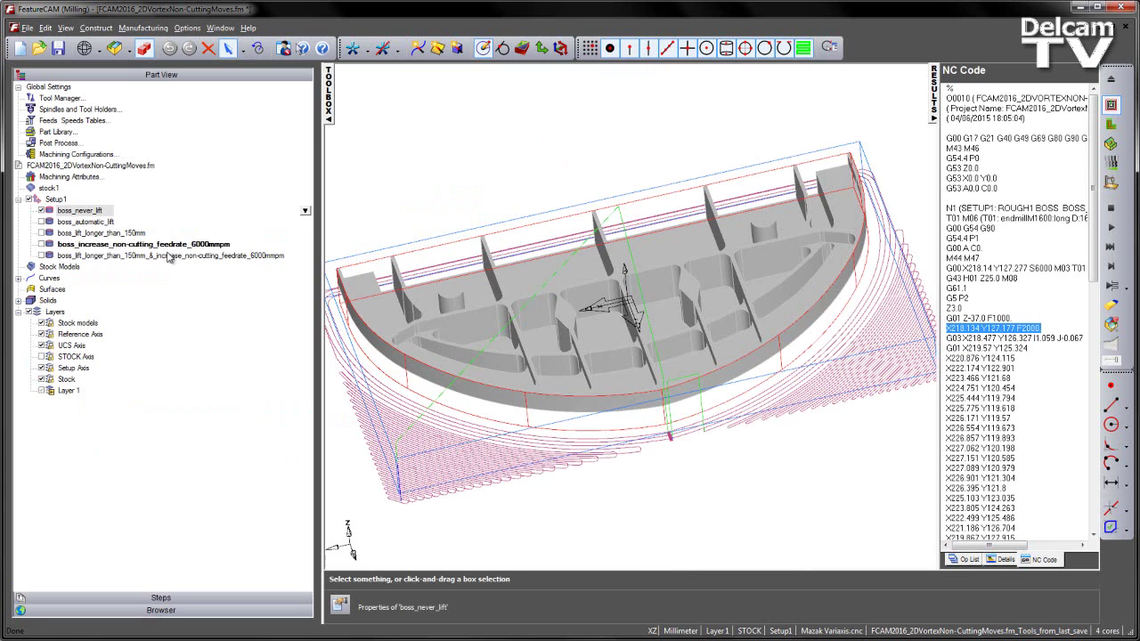
{"action": "left_click", "coordinate": [41, 256]}
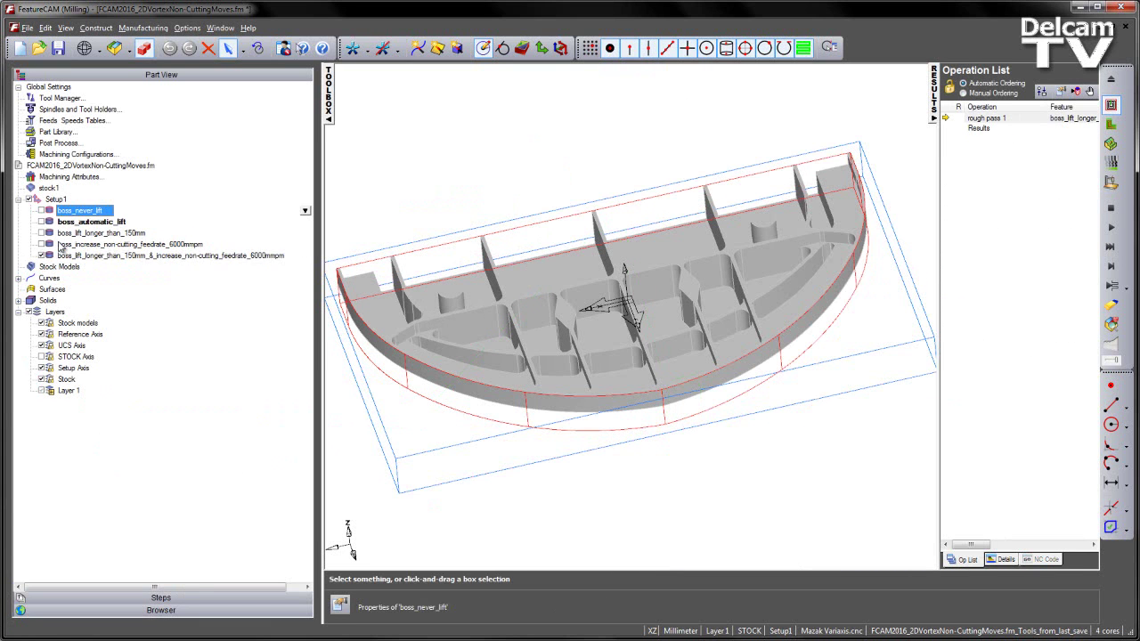
{"action": "left_click", "coordinate": [329, 119]}
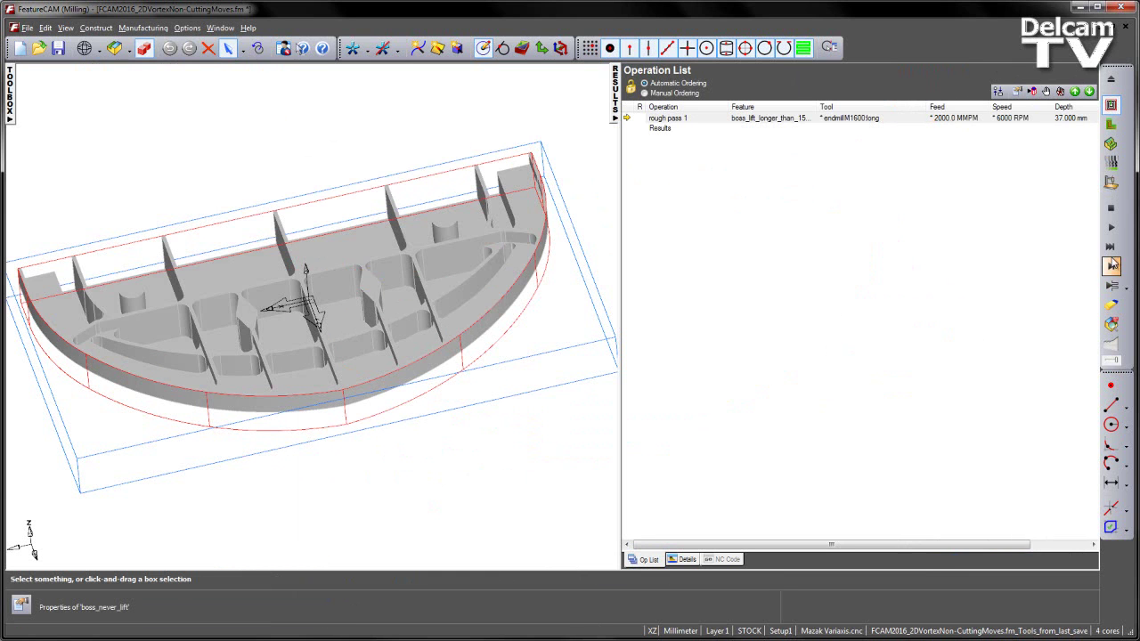
{"action": "left_click", "coordinate": [1112, 266]}
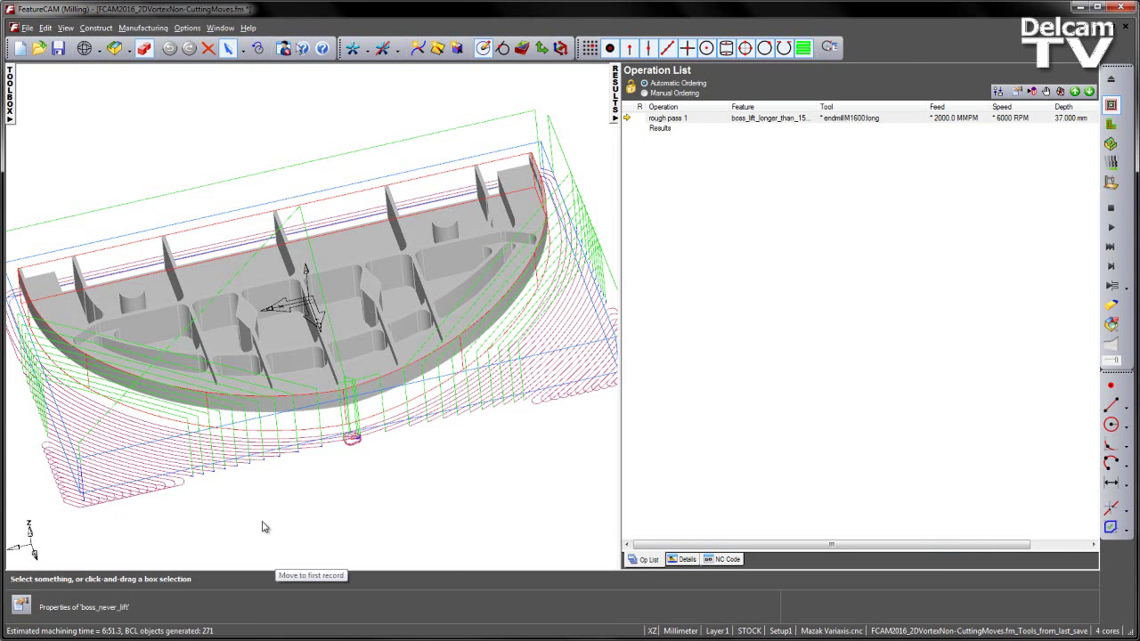
- Examine the feedrate changes through the combined boss's NC code, highlighting the F4974 and F6000 lines, and collapse the results area
{"action": "left_click", "coordinate": [727, 560]}
{"action": "left_click_drag", "start_coordinate": [721, 328], "coordinate": [647, 327]}
{"action": "left_click_drag", "start_coordinate": [723, 399], "coordinate": [627, 398]}
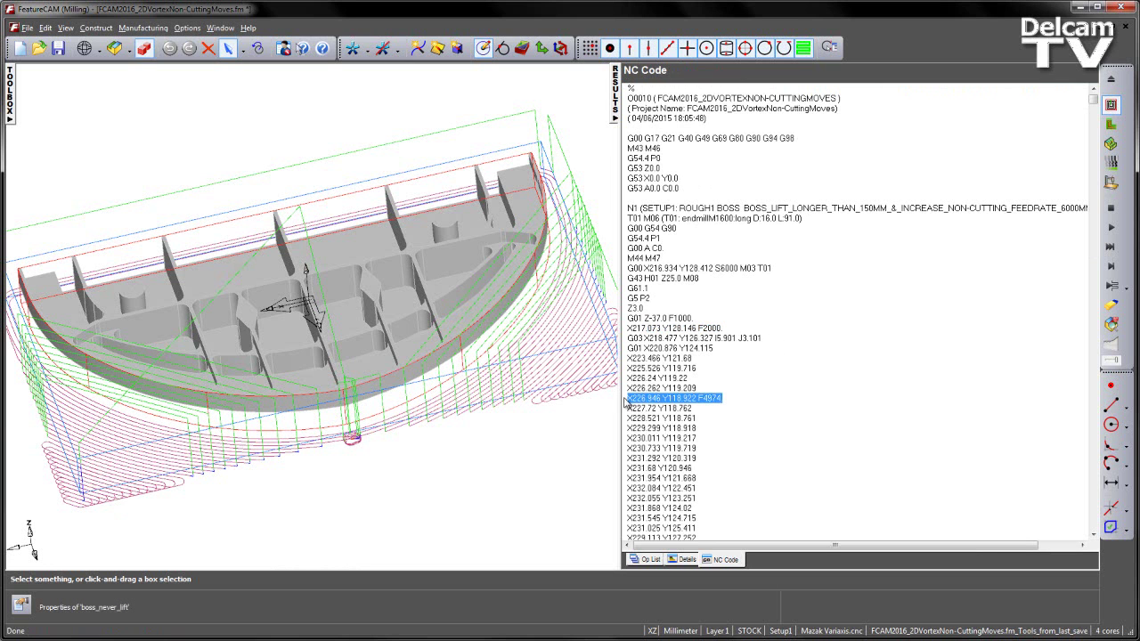
{"action": "left_click", "coordinate": [1094, 108]}
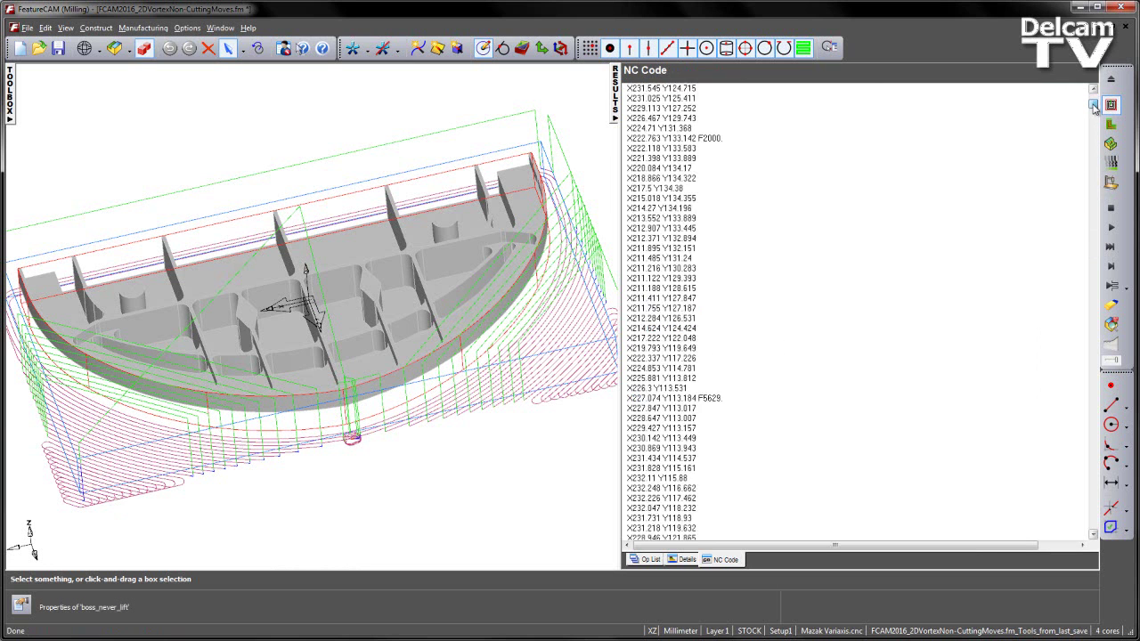
{"action": "left_click_drag", "start_coordinate": [1094, 108], "coordinate": [1094, 129]}
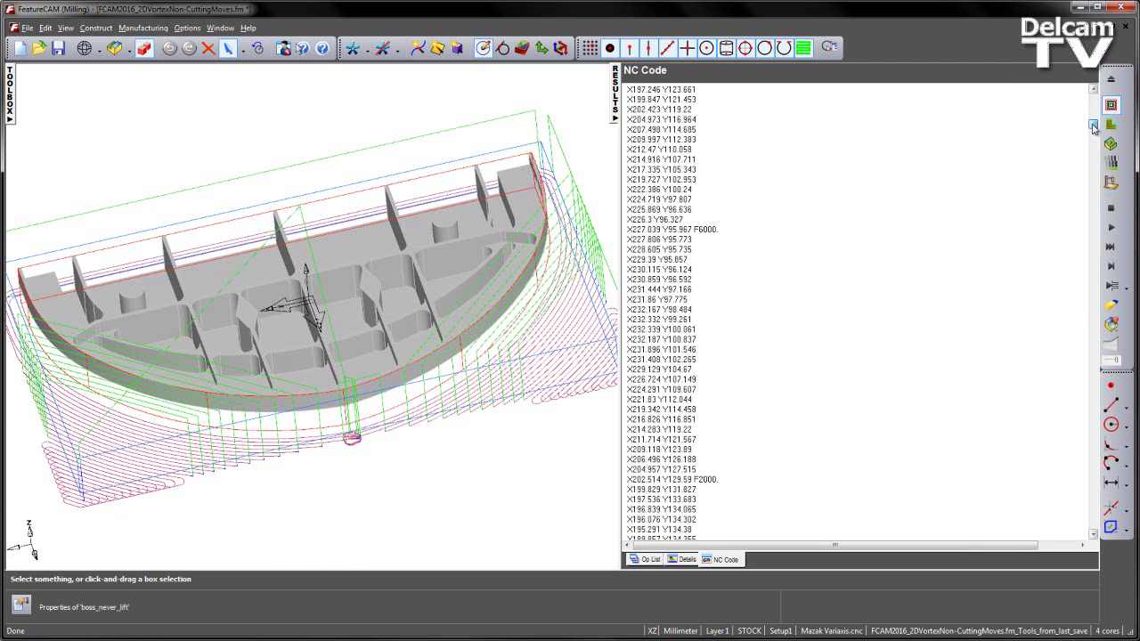
{"action": "left_click_drag", "start_coordinate": [722, 229], "coordinate": [608, 232]}
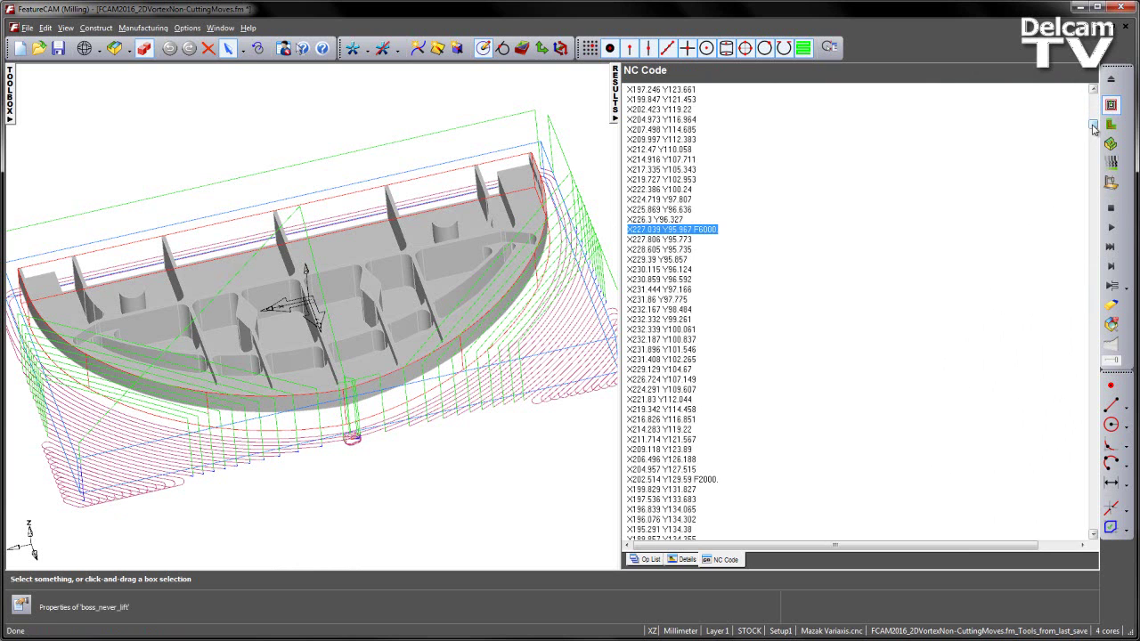
{"action": "left_click_drag", "start_coordinate": [1094, 131], "coordinate": [1094, 217]}
{"action": "left_click", "coordinate": [615, 93]}
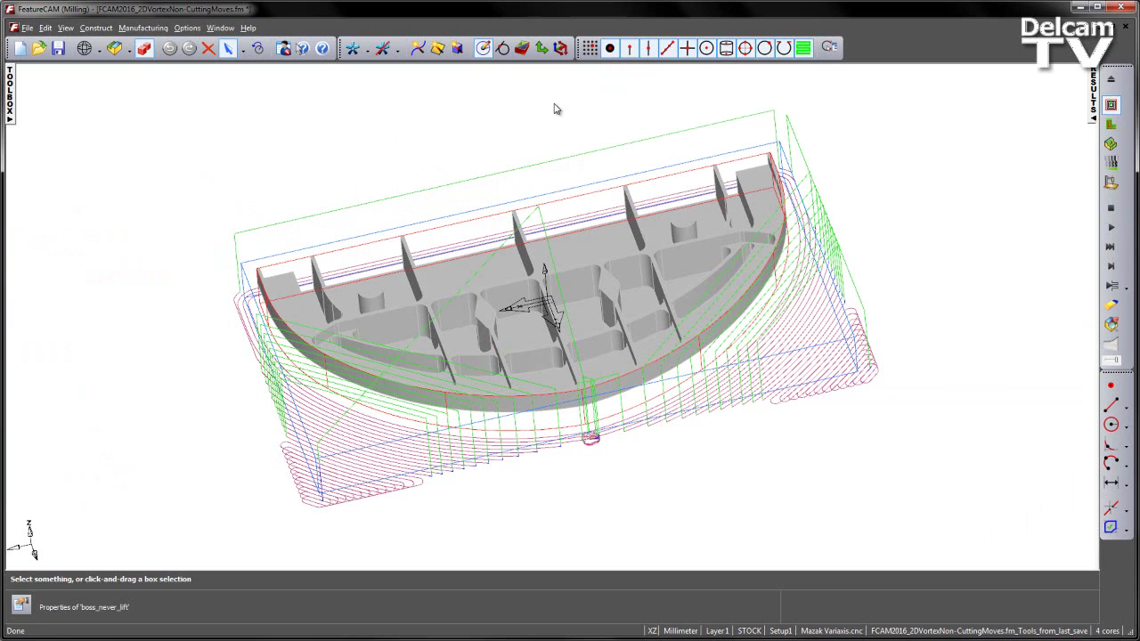